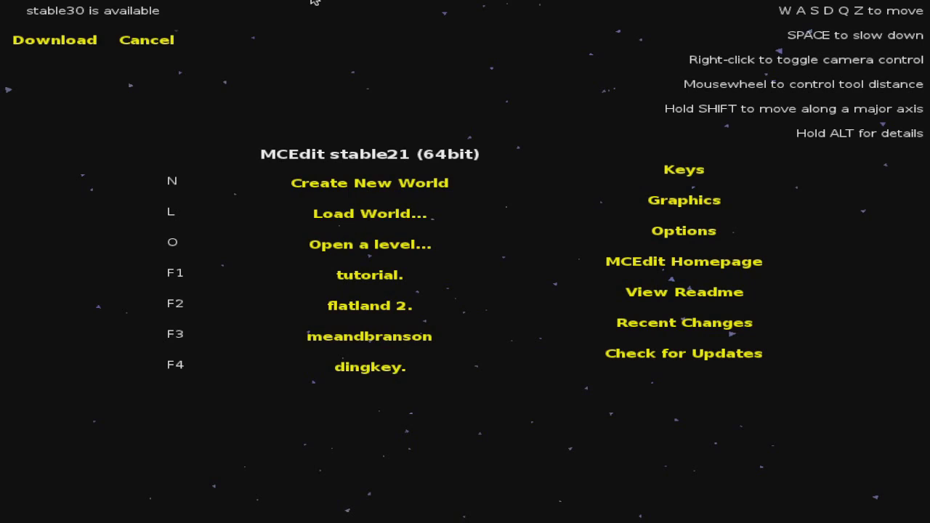
left_click(387, 281)
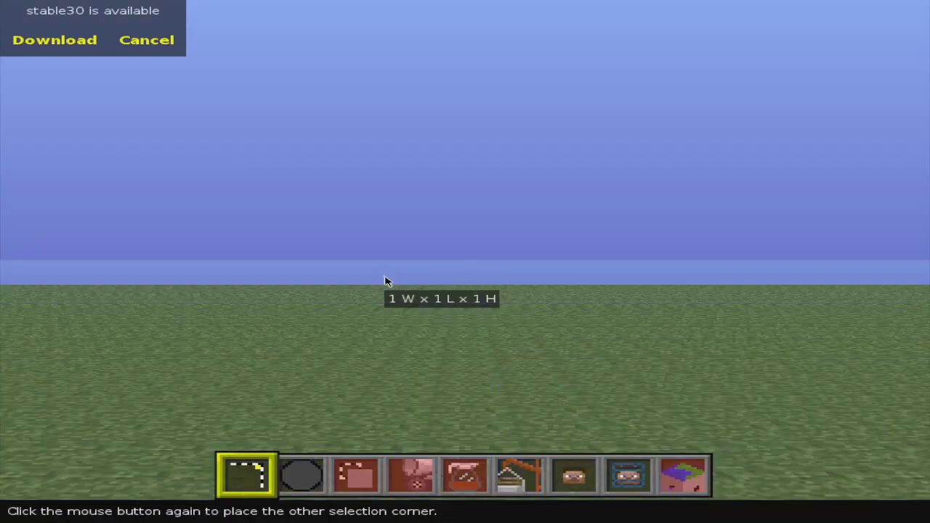
left_click(385, 338)
left_click(96, 220)
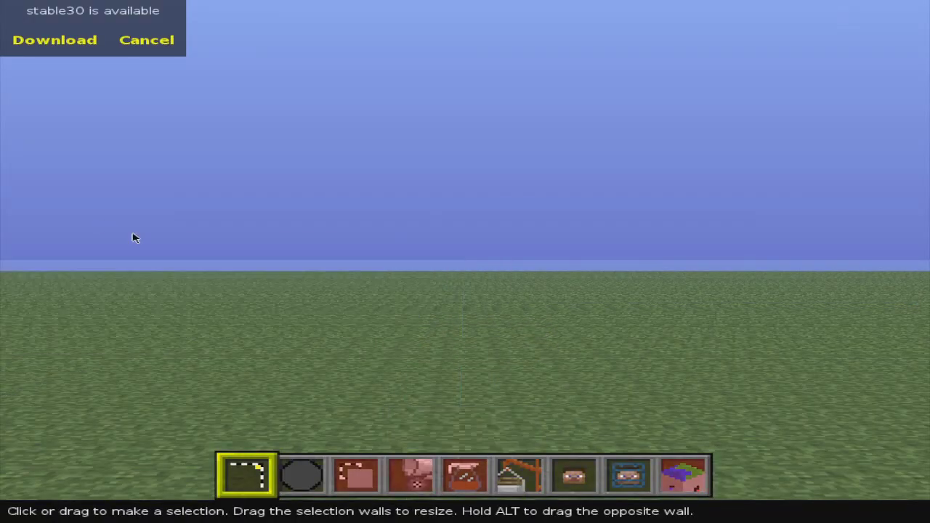
left_click(174, 294)
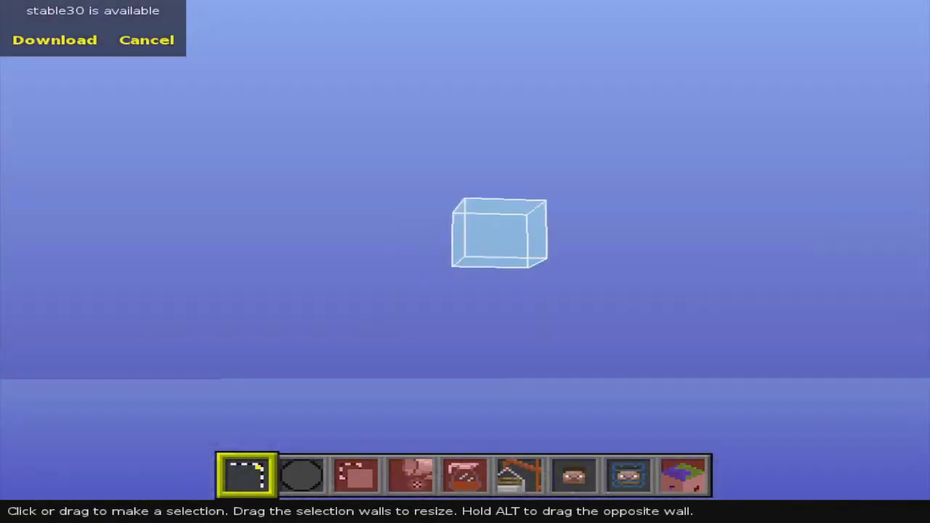
right_click_drag(464, 262, 509, 305)
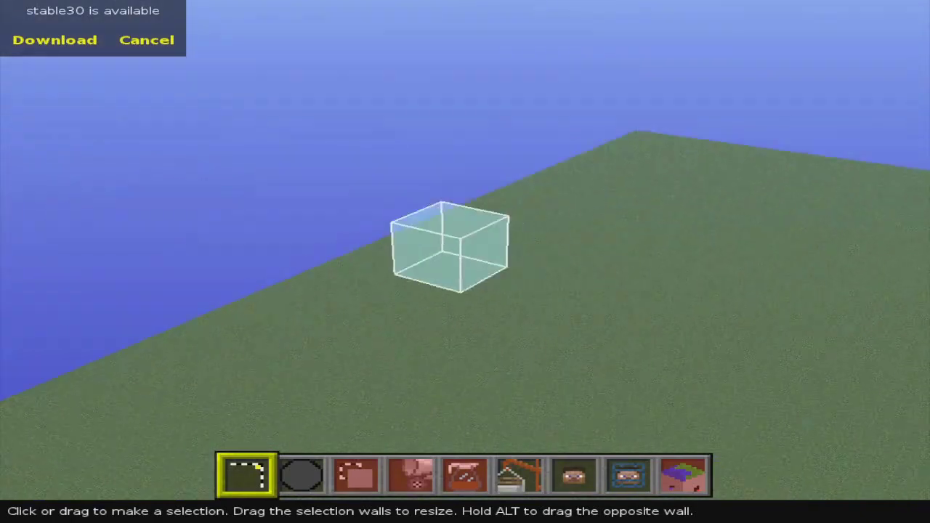
mouse_move(465, 261)
right_mouse_down()
mouse_move(509, 276)
mouse_move(479, 291)
mouse_move(480, 273)
mouse_move(466, 264)
right_mouse_up()
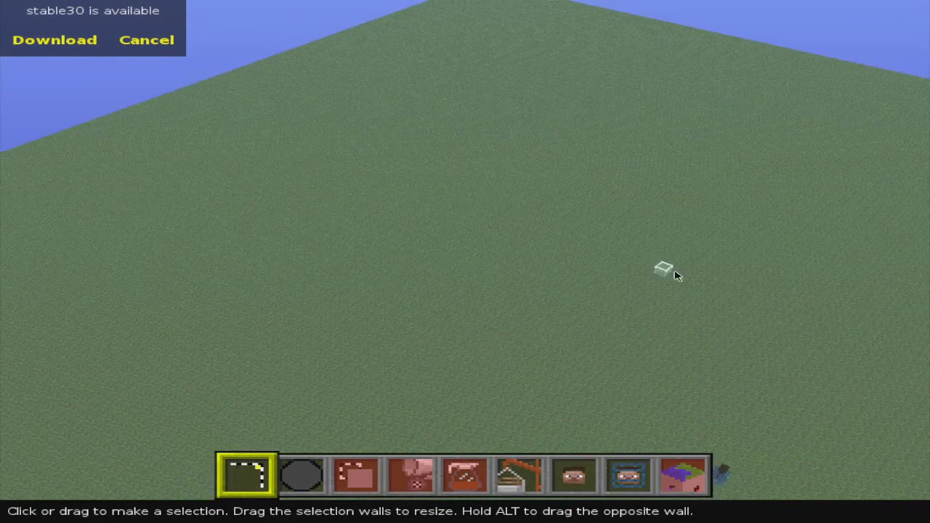
right_click_drag(674, 274, 571, 270)
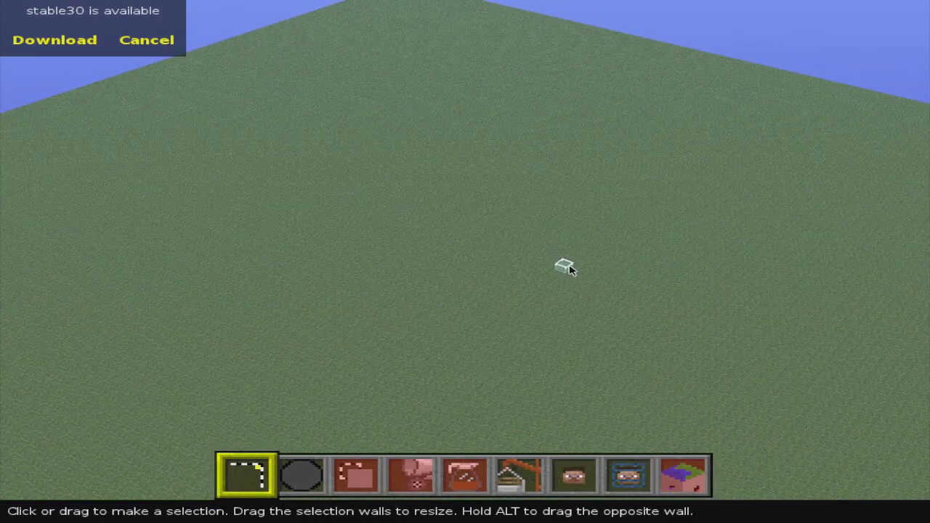
key("a")
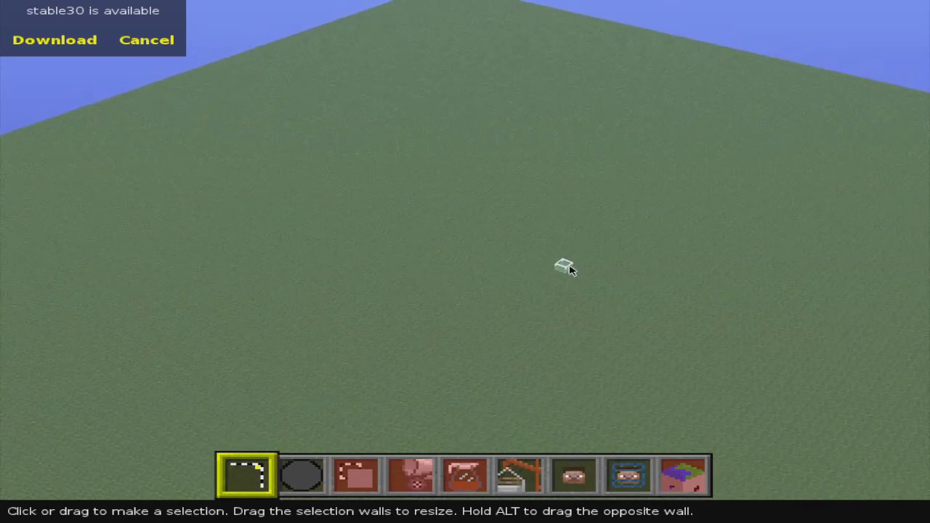
left_click_drag(509, 191, 752, 466)
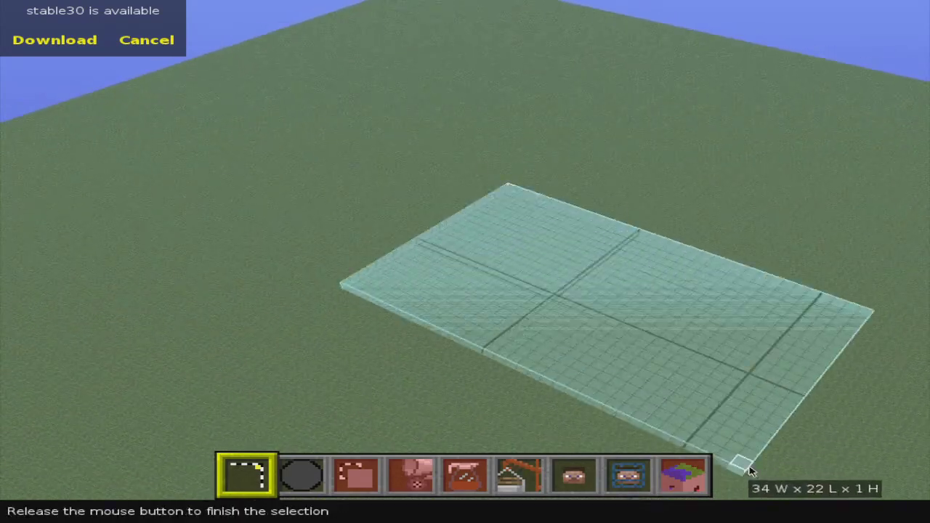
mouse_move(615, 311)
left_mouse_down()
mouse_move(634, 368)
mouse_move(634, 250)
left_mouse_up()
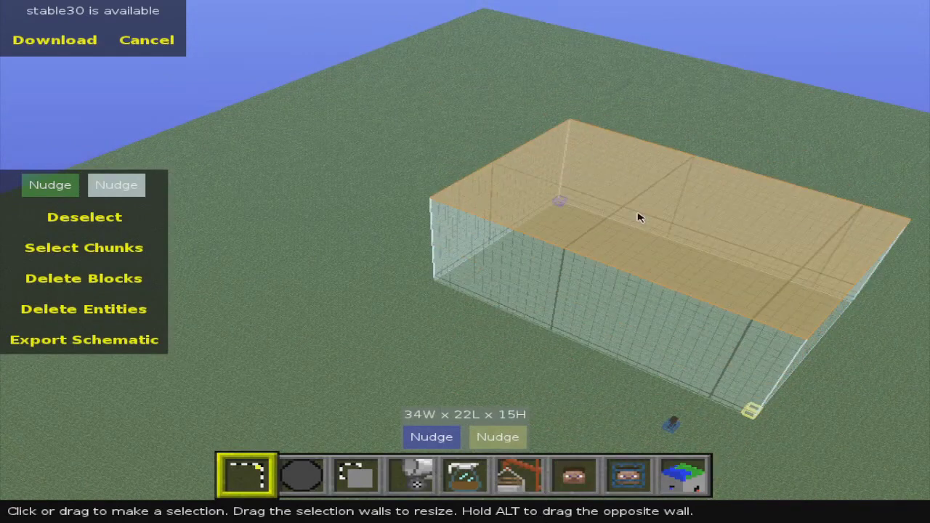
left_click(82, 229)
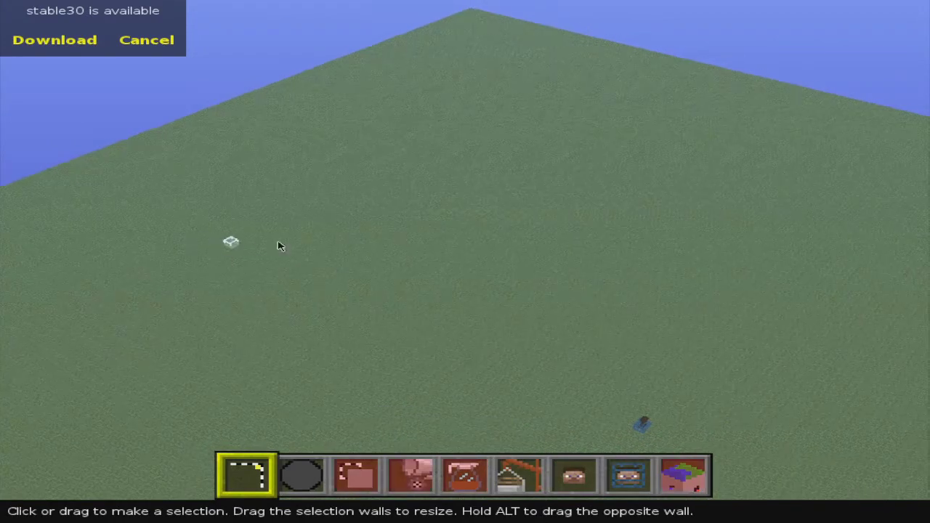
Step: Fly over the grass plain and select a single ground block
key("d")
key("a")
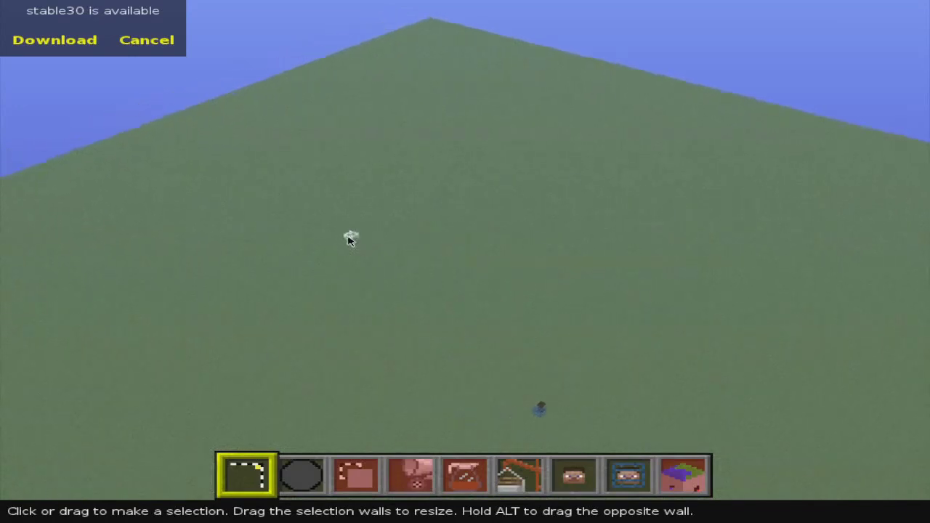
key("w")
key("d")
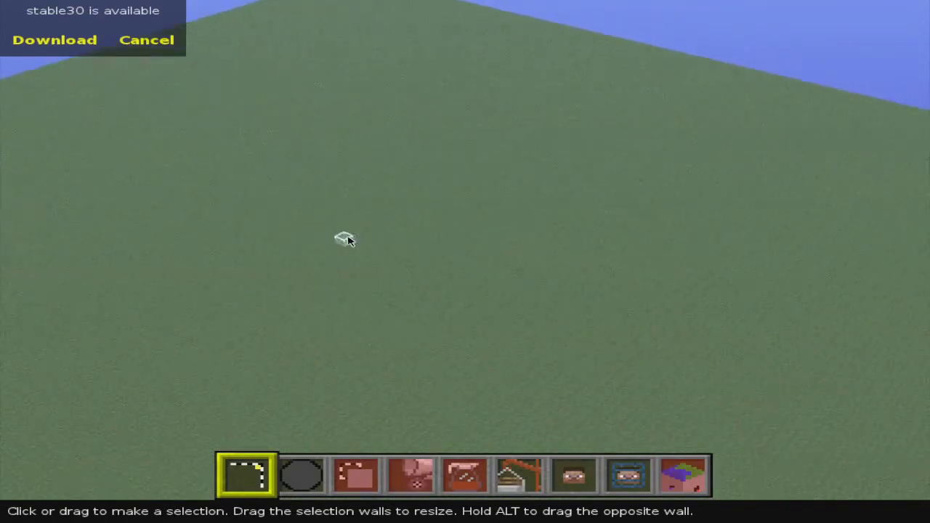
key("s")
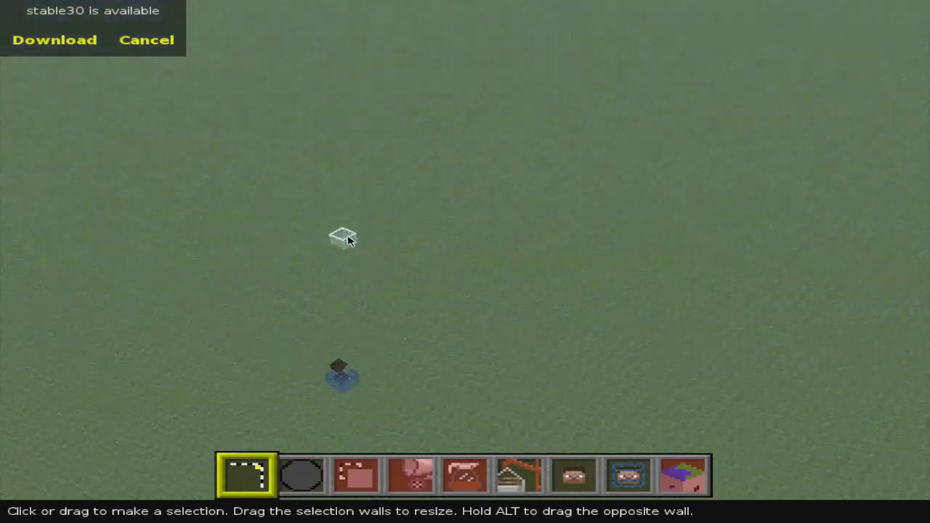
key("w")
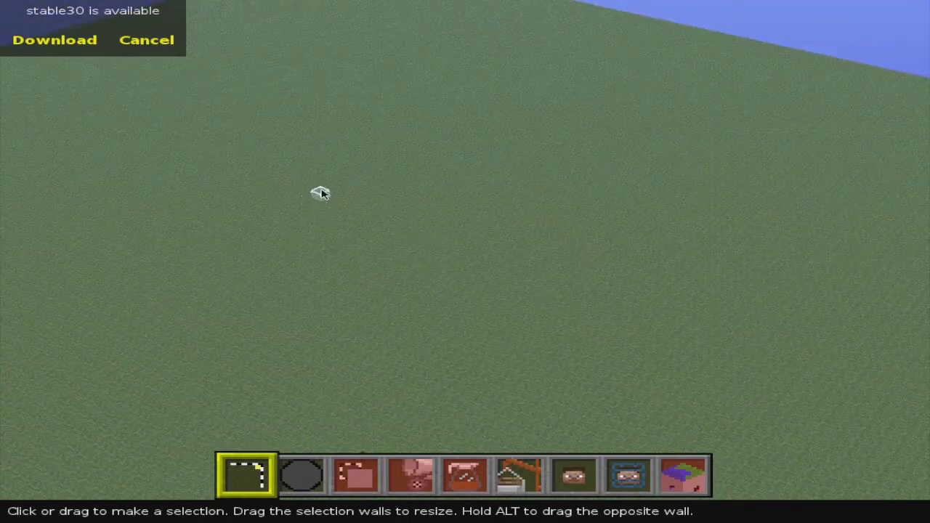
left_click_drag(406, 294, 508, 218)
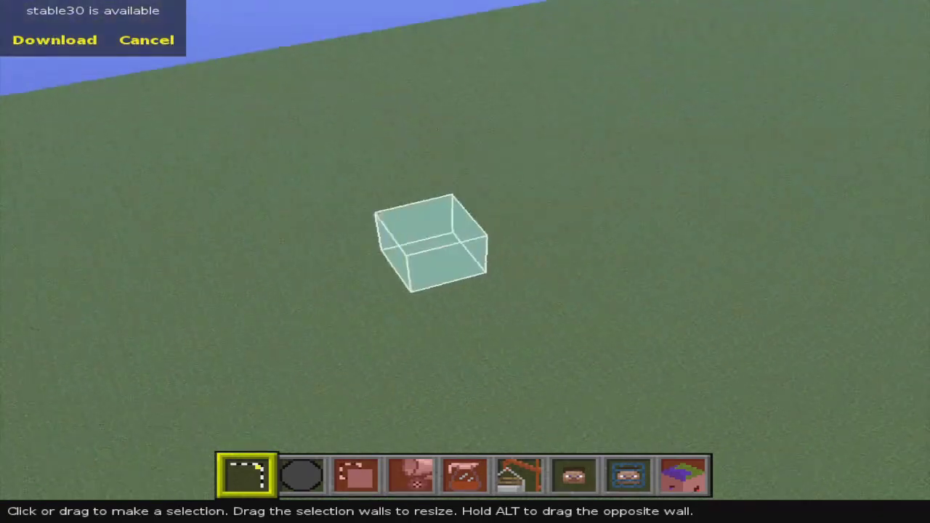
key("w")
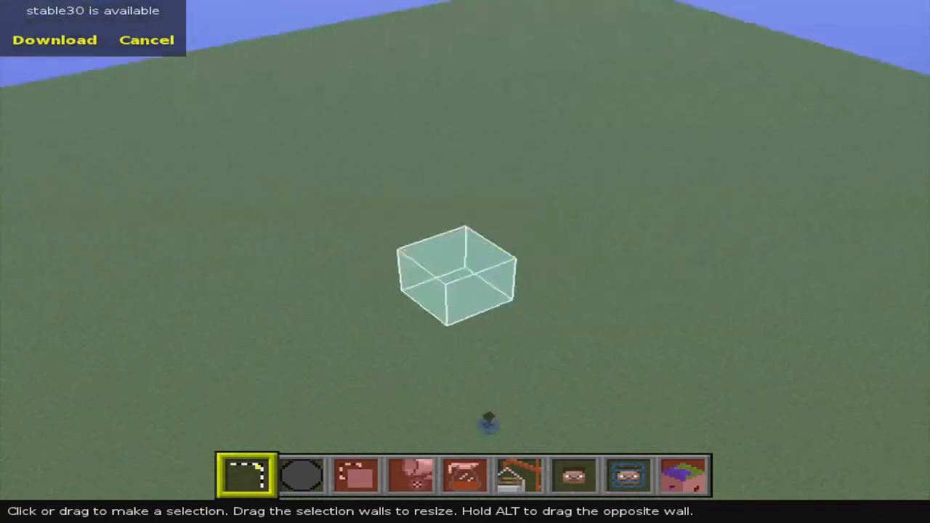
Step: Drag out a 21 by 16 ground selection and extend it 5 blocks down
mouse_move(369, 213)
left_mouse_down()
mouse_move(609, 341)
mouse_move(401, 392)
left_mouse_up()
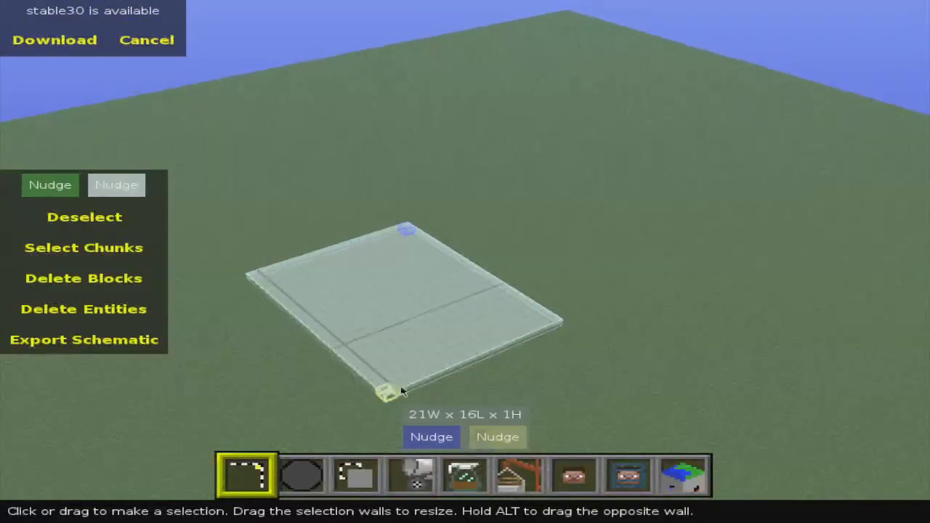
key("w")
key("w")
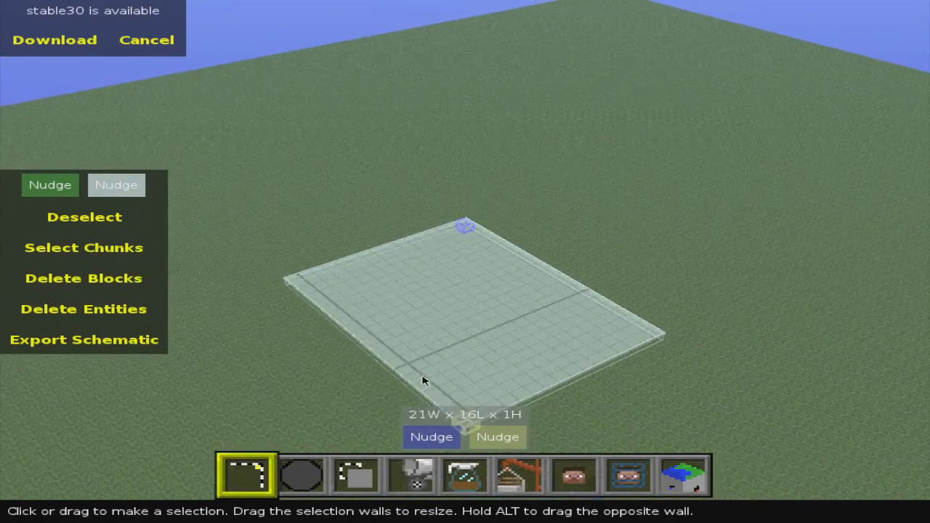
mouse_move(422, 380)
left_mouse_down()
mouse_move(393, 415)
mouse_move(436, 376)
left_mouse_up()
Step: Fill the 21 by 16 selection with (0:0) Air and deselect it
left_click(418, 482)
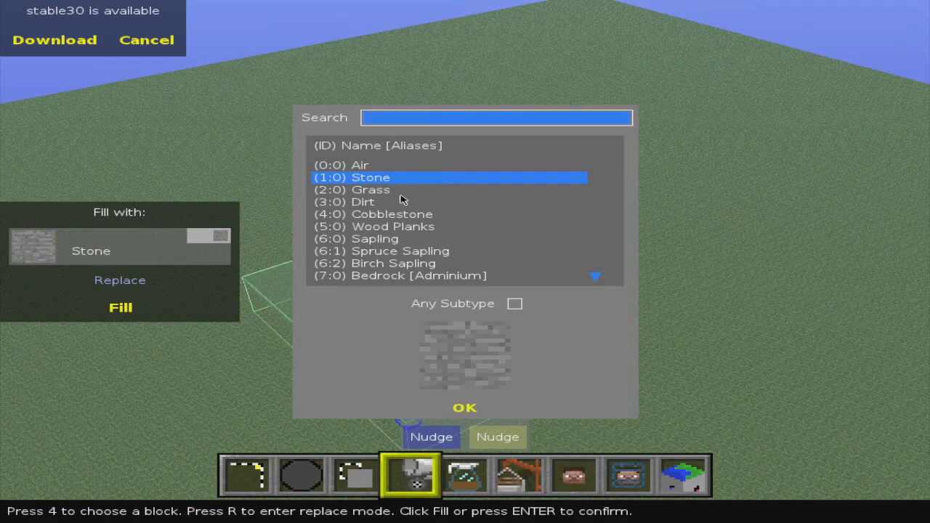
key("Up")
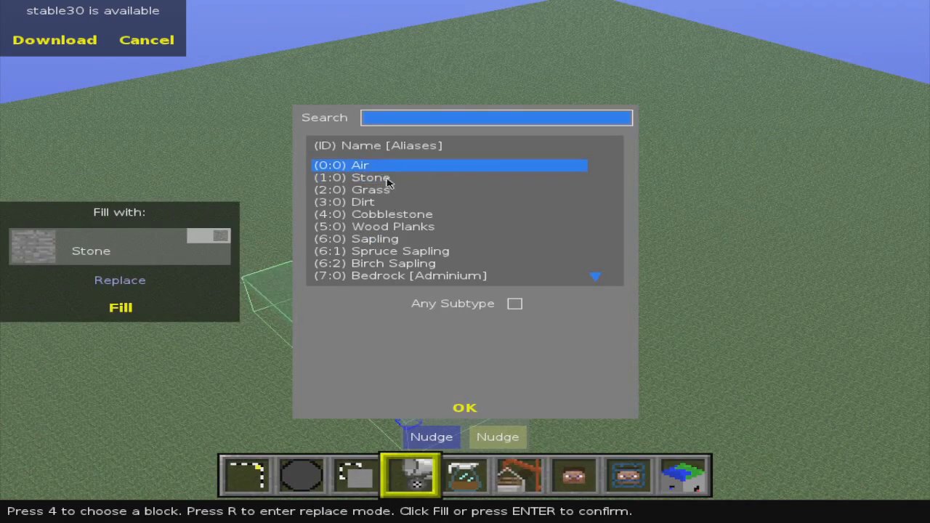
key("Return")
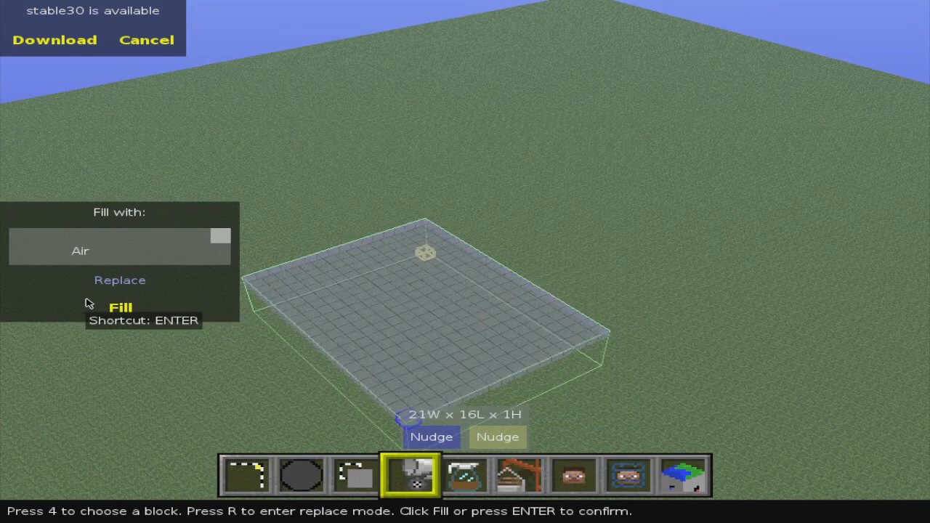
left_click(86, 304)
left_click(84, 221)
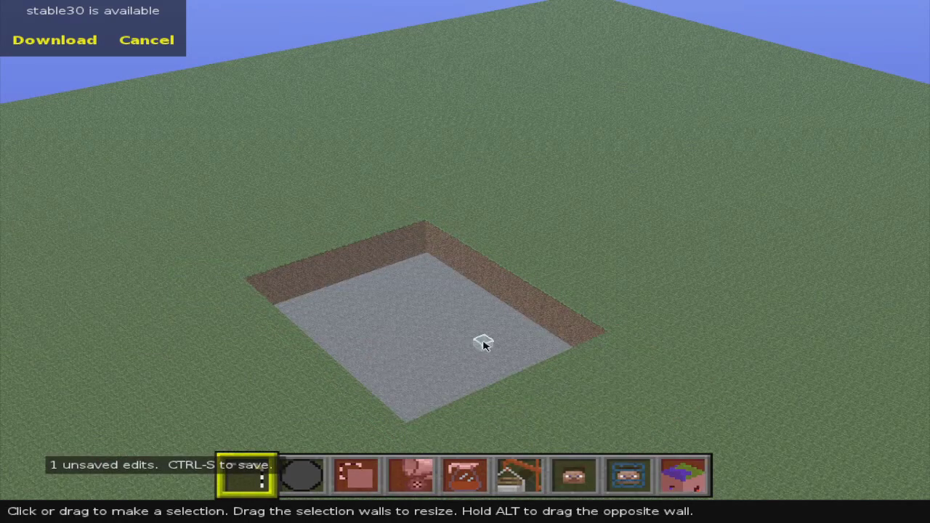
Step: Select a 28 by 30 area of ground beside the stone pit
key("w")
key("s")
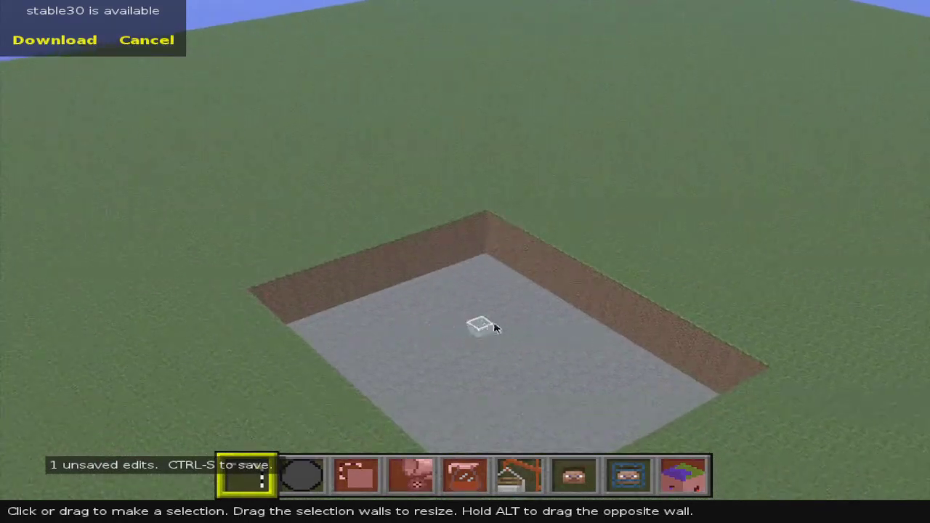
key("s")
key("a")
key("w")
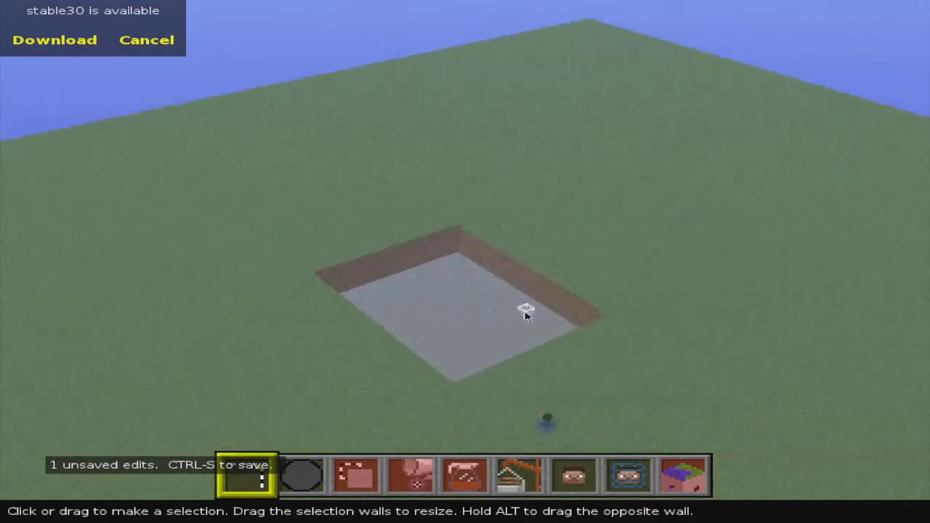
key("d")
key("d")
key("a")
mouse_move(421, 258)
left_mouse_down()
mouse_move(887, 289)
mouse_move(917, 278)
left_mouse_up()
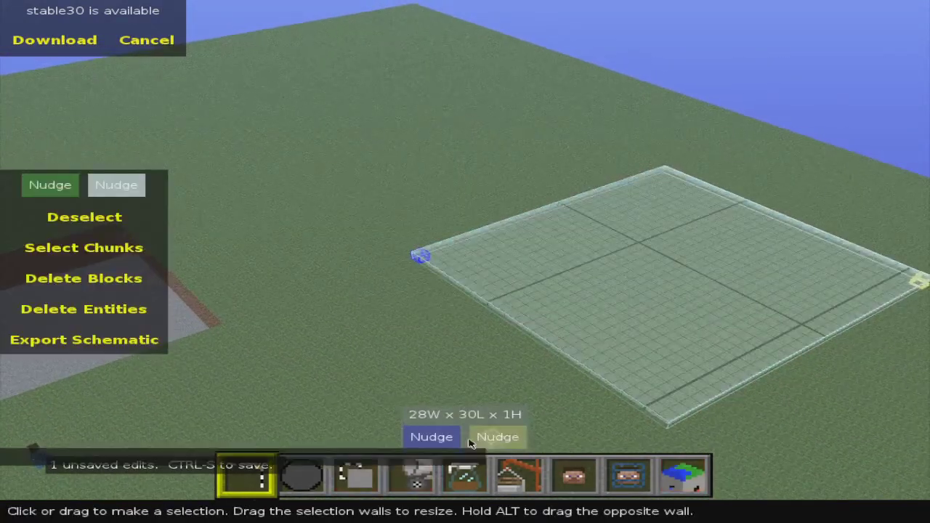
Step: Fill the 28 by 30 area with Air and clear the selection
left_click(414, 480)
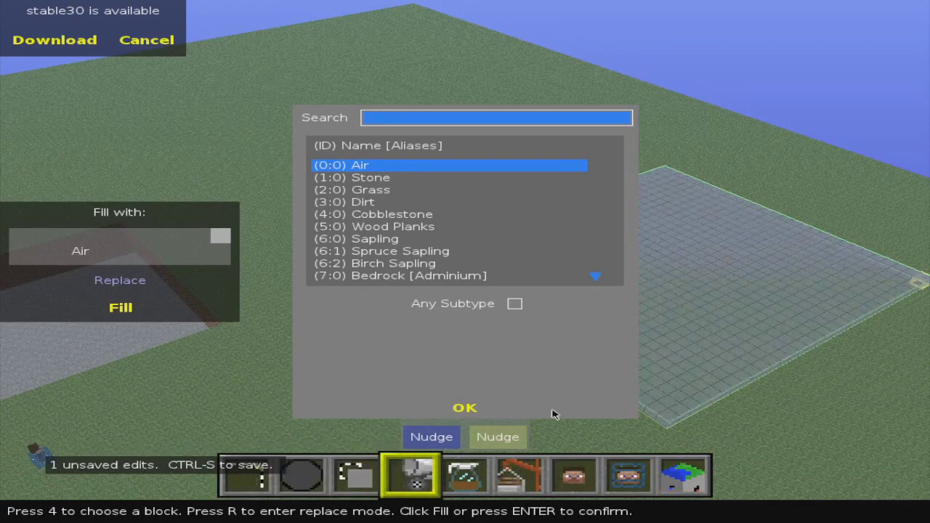
left_click(465, 408)
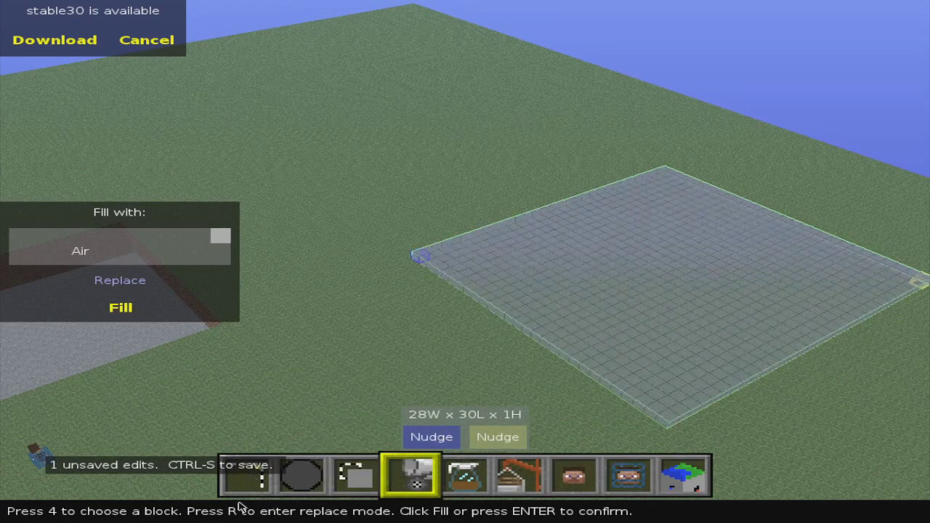
left_click(122, 320)
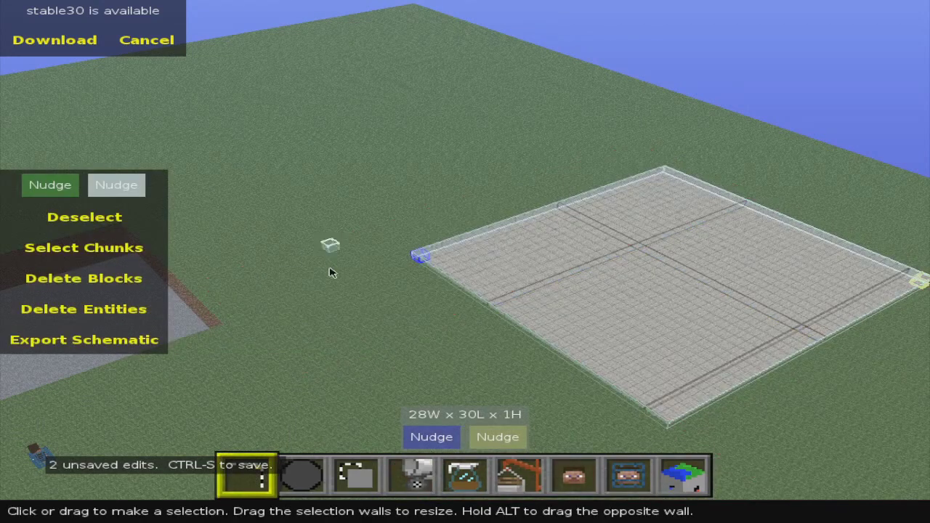
left_click(369, 288)
left_click(351, 311)
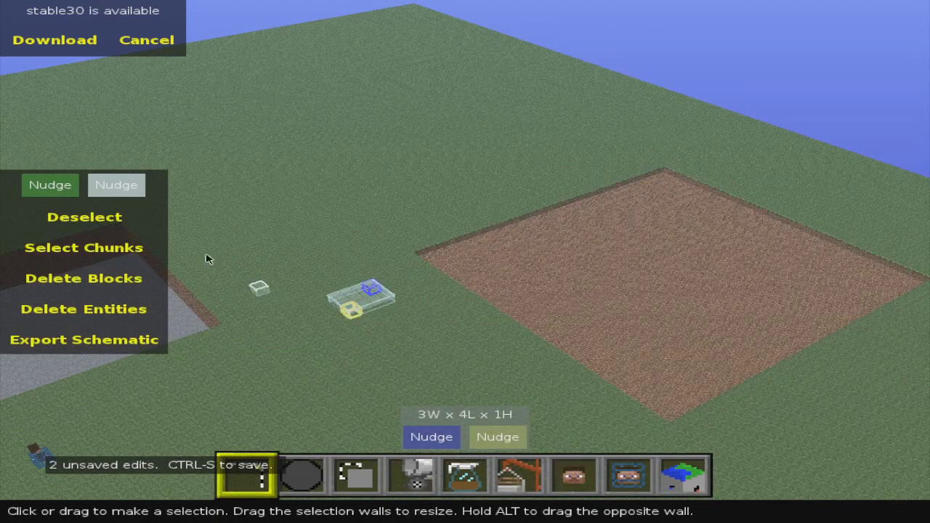
left_click(106, 220)
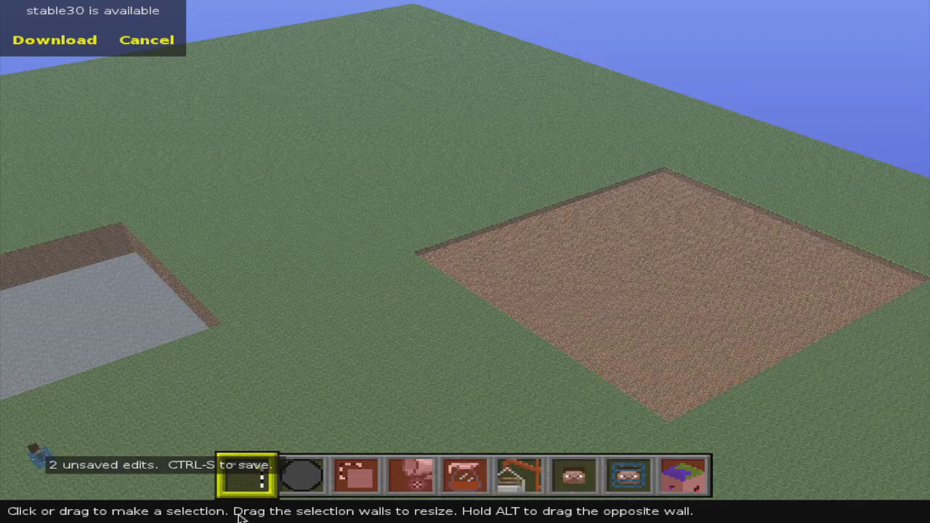
Step: Pick the Brush tool and enter 10 for the stone brush length and width
left_click(295, 475)
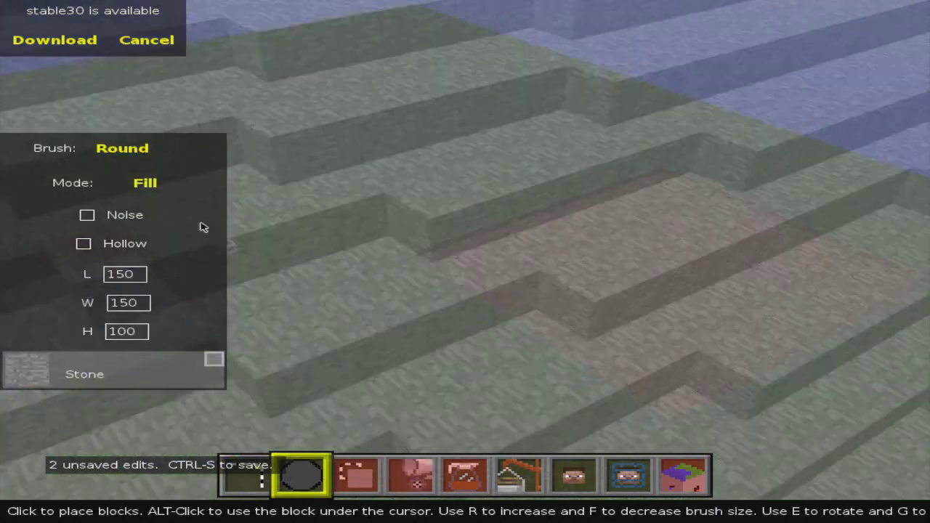
key("s")
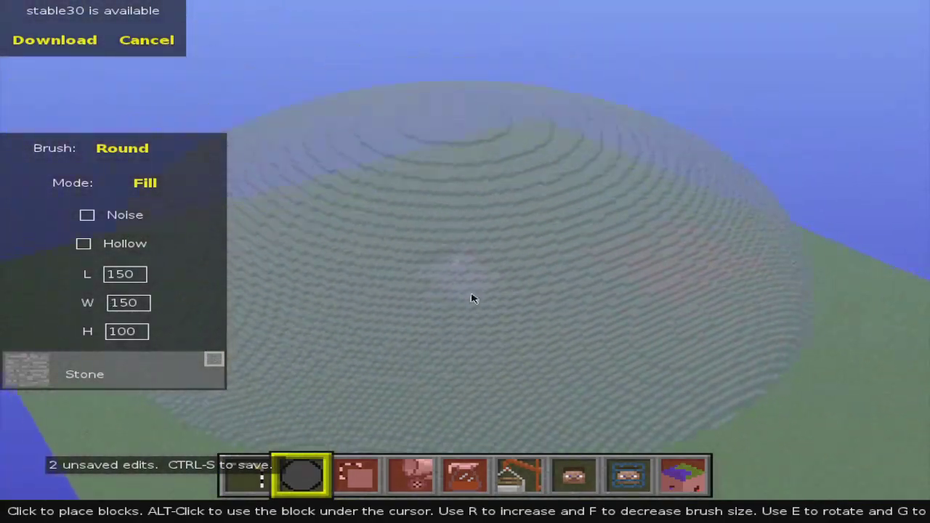
key("s")
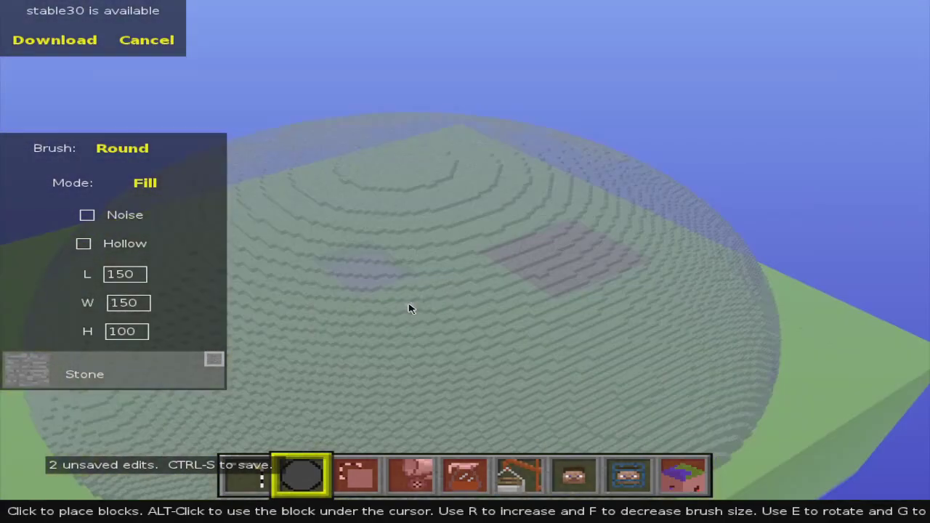
key("d")
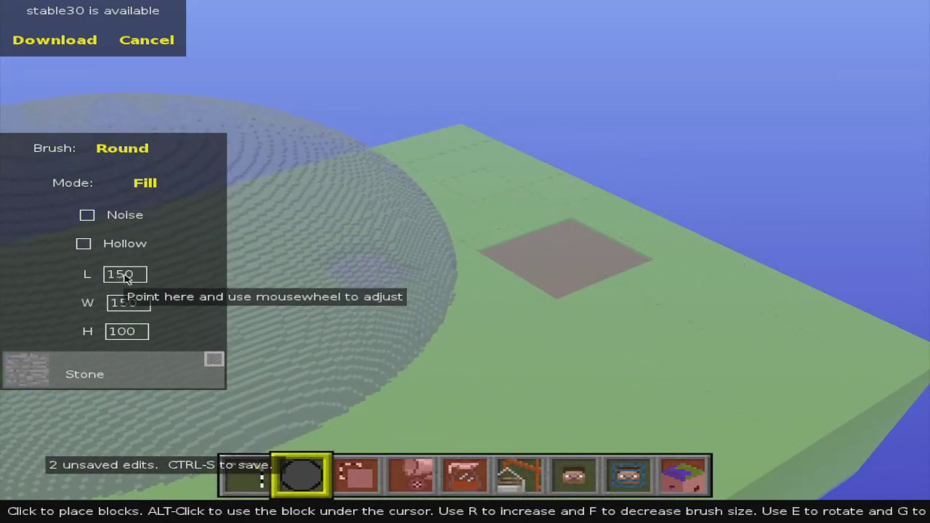
key("BackSpace")
key("Delete")
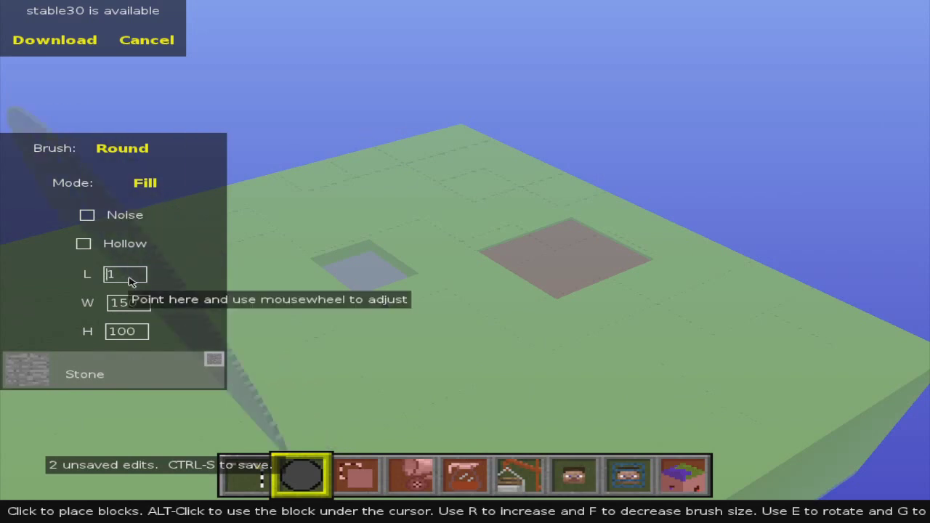
type("0")
left_click(131, 304)
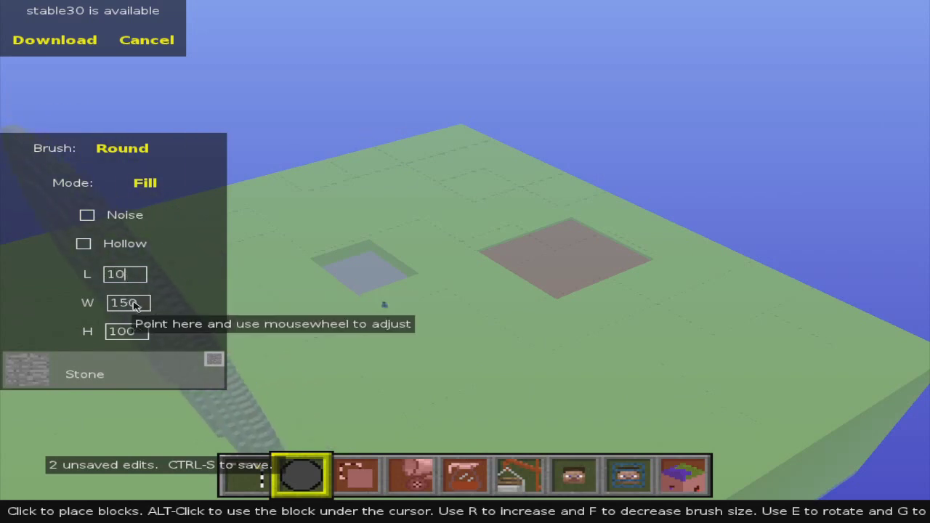
key("BackSpace")
key("BackSpace")
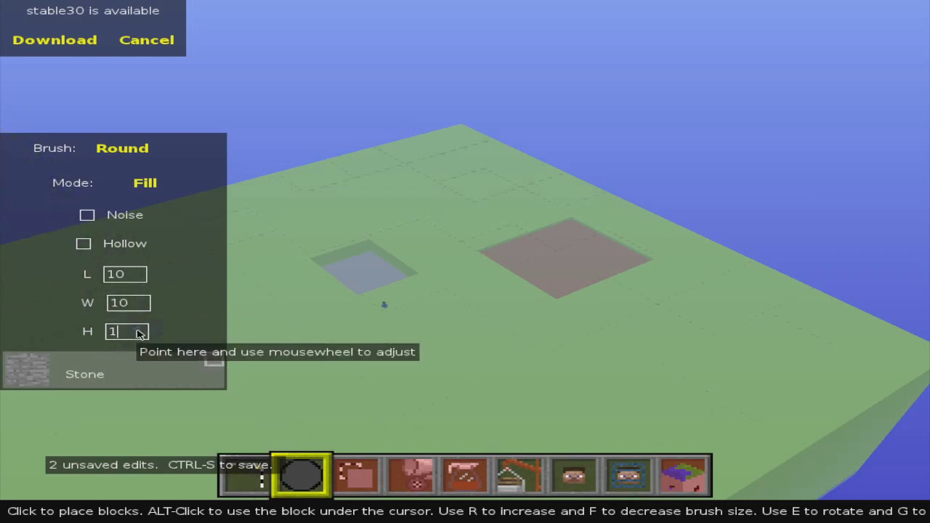
Step: Stamp overlapping 10x10x10 stone spheres along the dirt pit and one in the stone pit
left_click(448, 300)
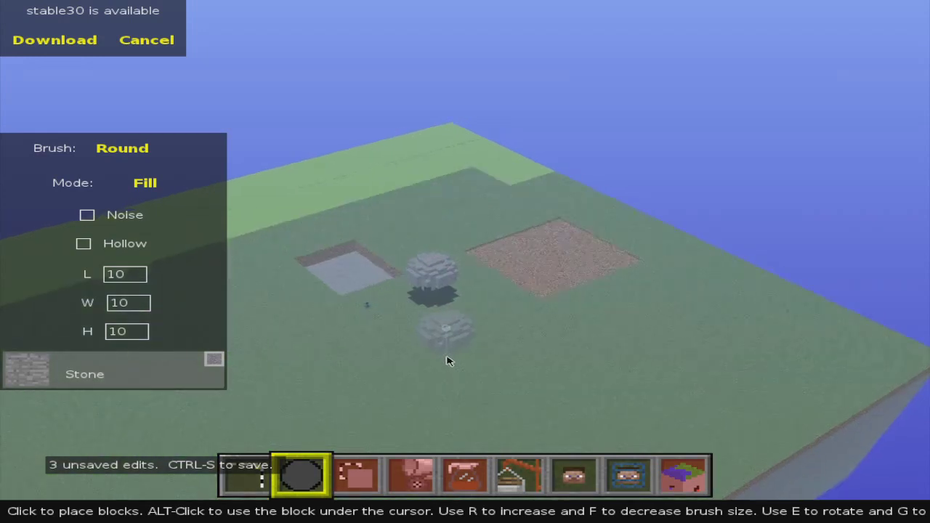
key("w")
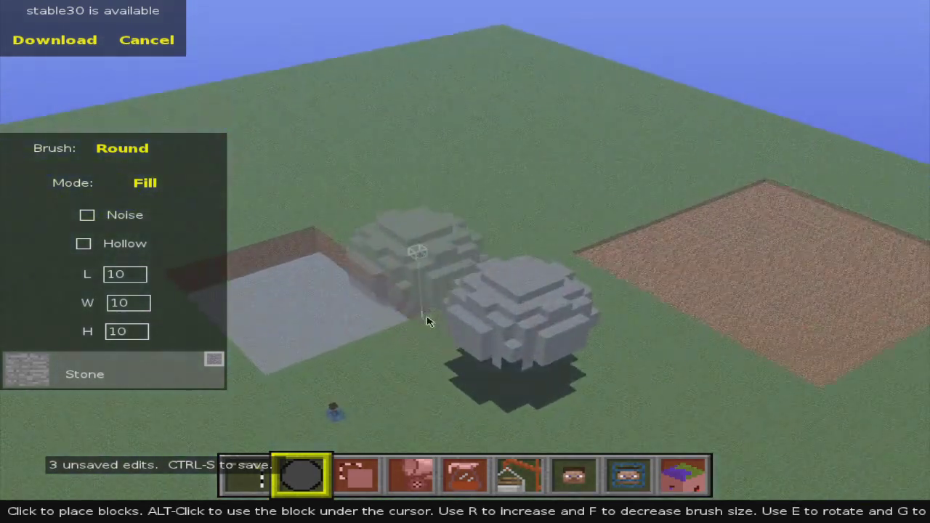
left_click(567, 317)
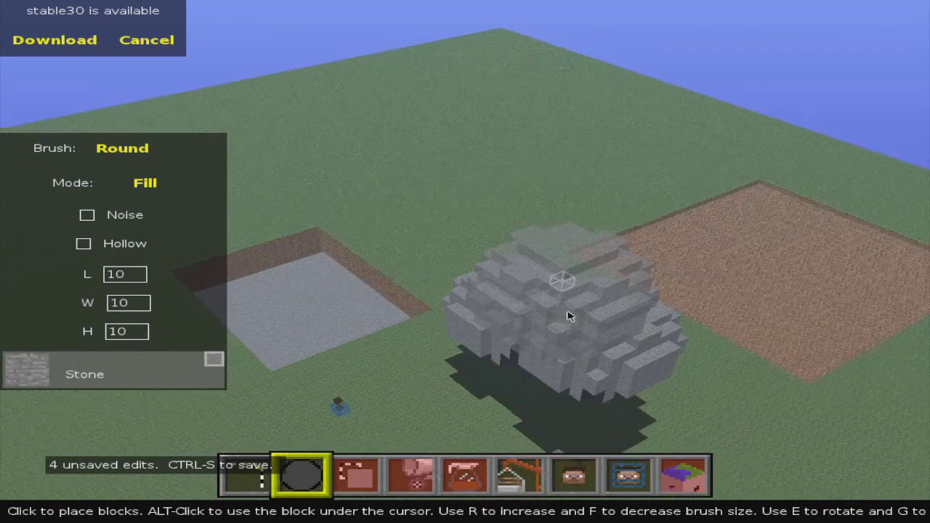
left_click(633, 320)
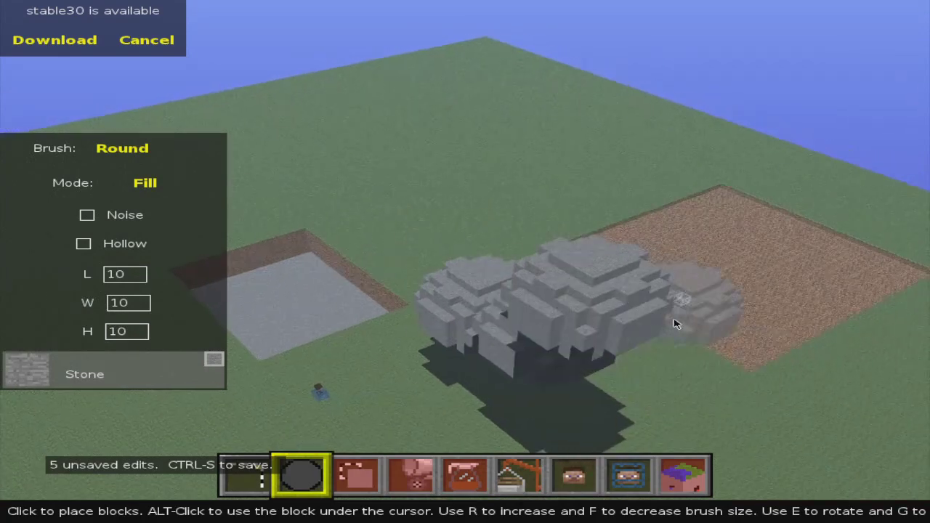
left_click(654, 324)
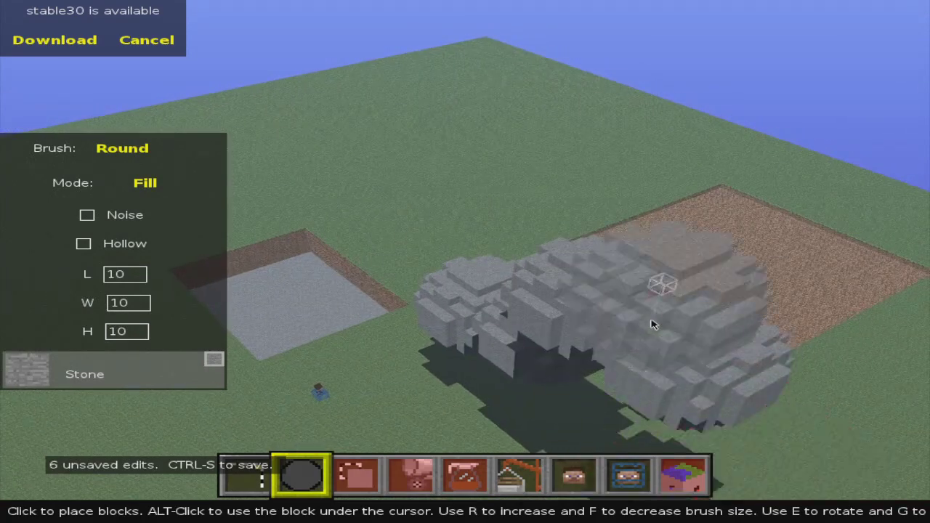
left_click(720, 360)
left_click(719, 368)
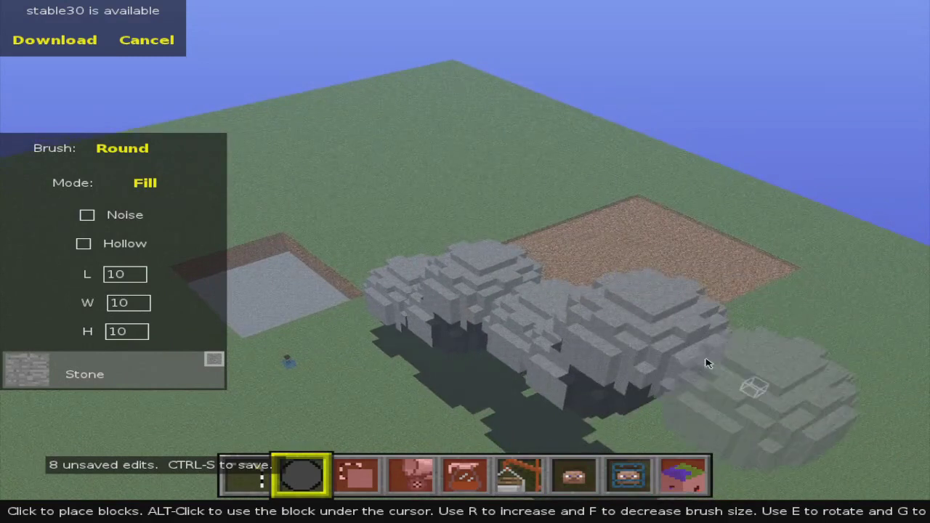
left_click(706, 363)
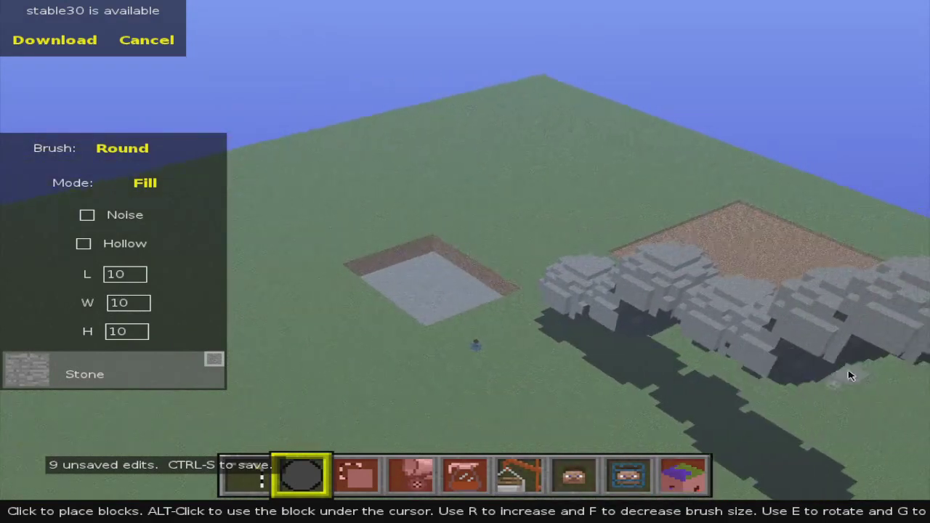
key("a")
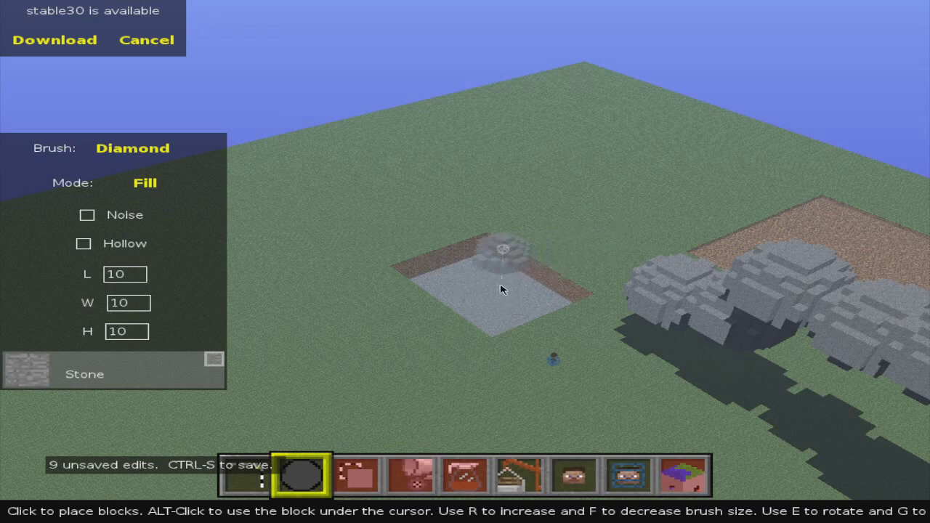
Step: Switch the stone brush's mode to Topsoil
left_click(162, 196)
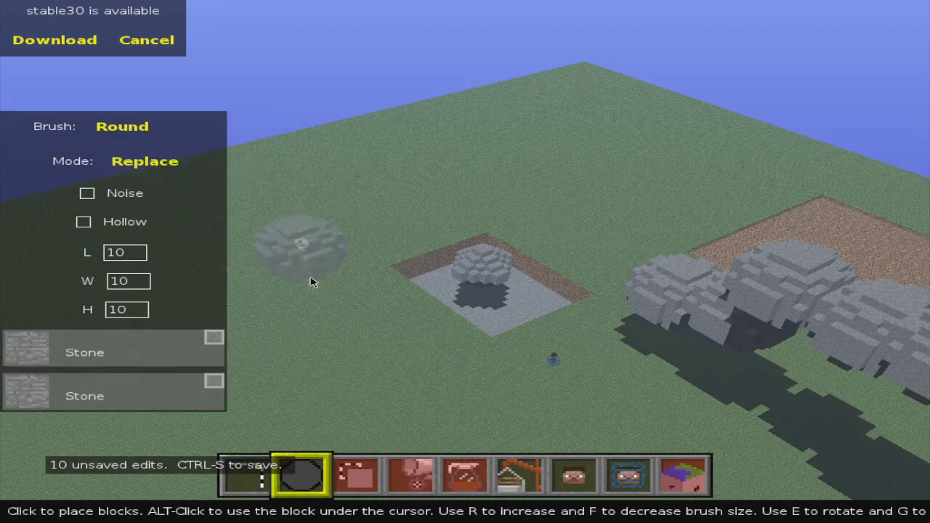
left_click(145, 160)
left_click(143, 172)
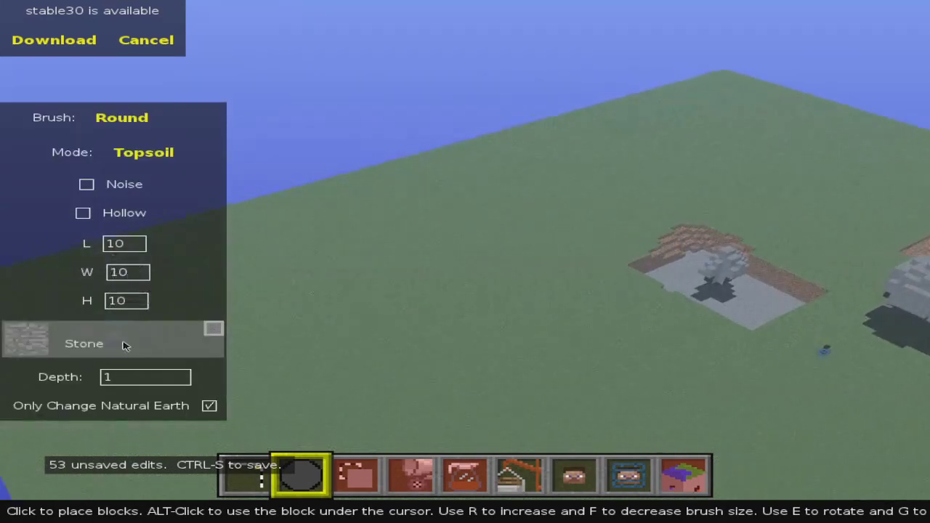
left_click(246, 473)
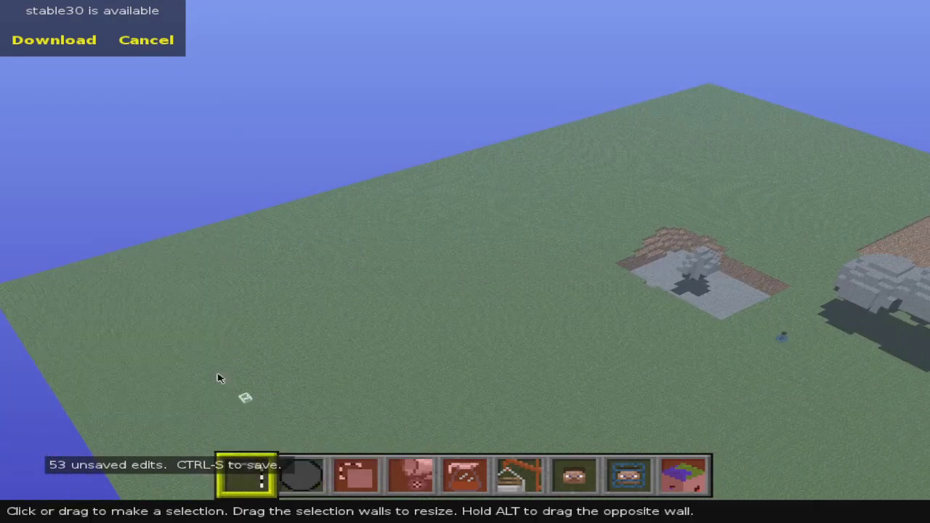
left_click(302, 476)
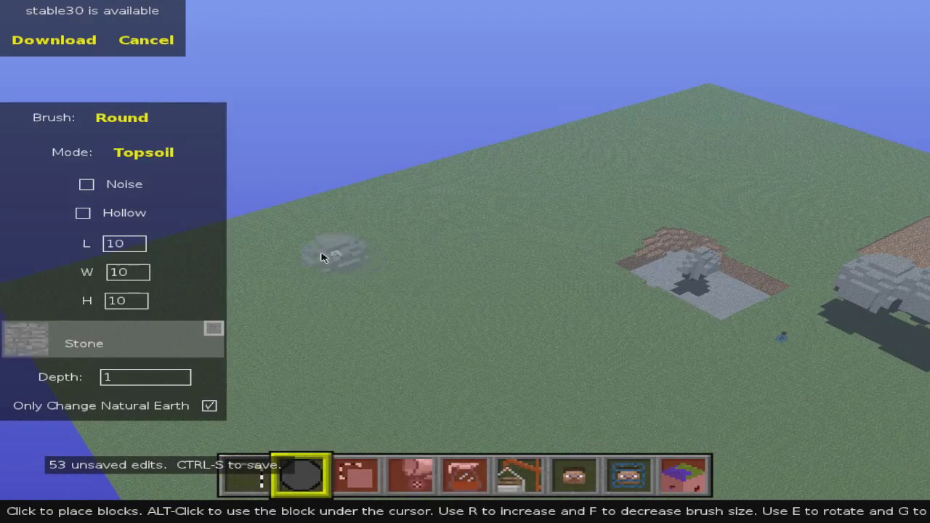
Step: Paint a one-block-deep stone surface across an irregular grass patch
left_click(453, 326)
left_click(399, 316)
mouse_move(399, 316)
left_mouse_down()
mouse_move(415, 326)
mouse_move(378, 281)
mouse_move(390, 271)
mouse_move(420, 290)
mouse_move(454, 282)
mouse_move(433, 292)
mouse_move(446, 311)
left_mouse_up()
key("d")
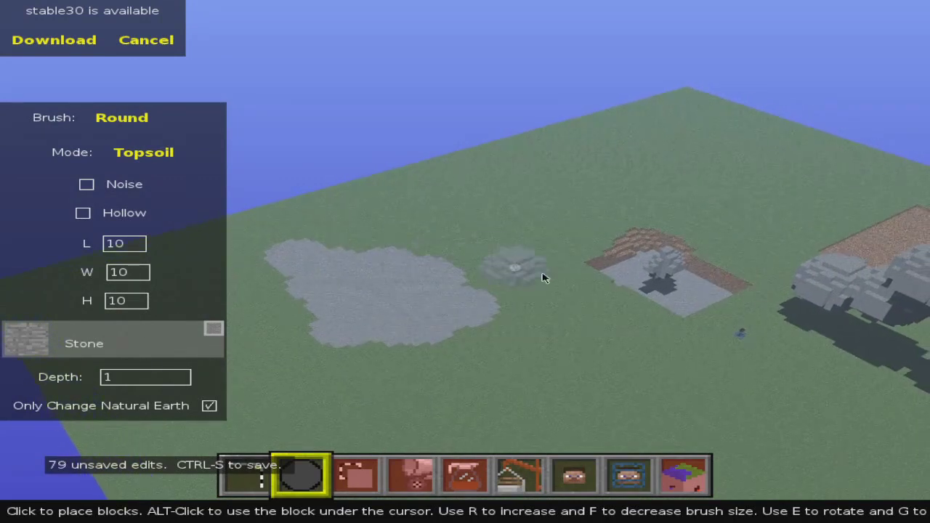
left_click(509, 294)
mouse_move(508, 294)
left_mouse_down()
mouse_move(477, 264)
mouse_move(431, 252)
left_mouse_up()
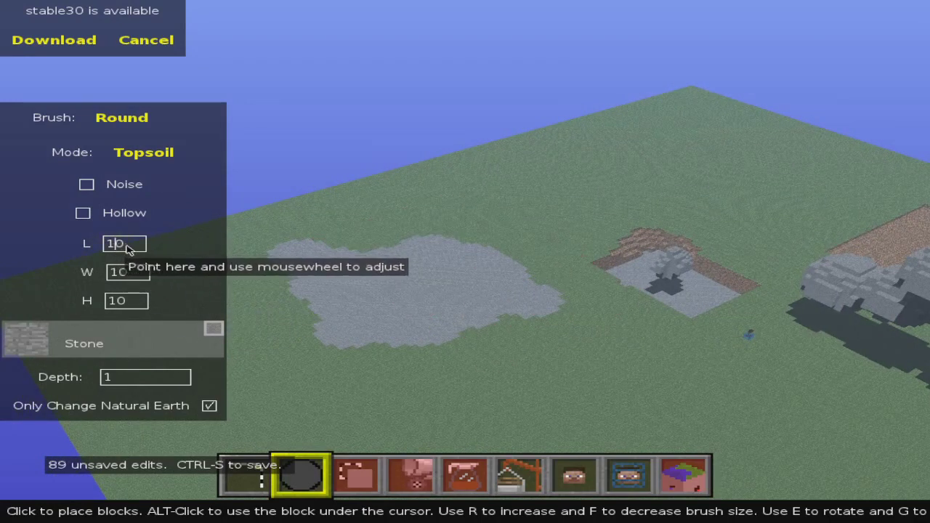
Step: Paint a large round stone topsoil patch onto the terrain
type("0")
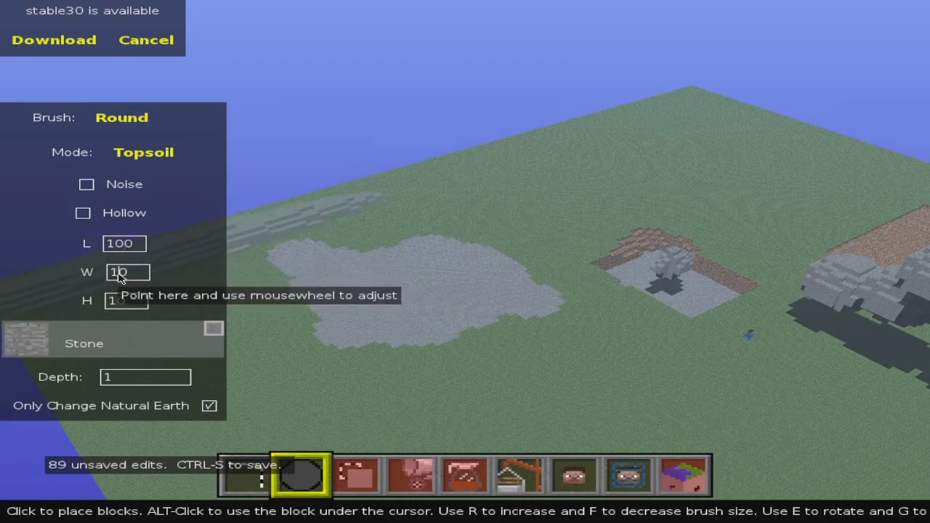
type("00")
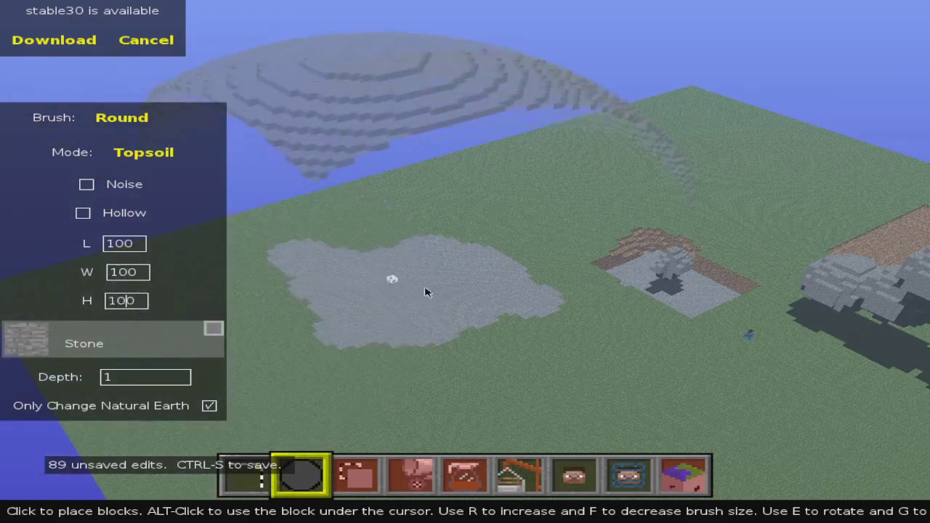
left_click(568, 234)
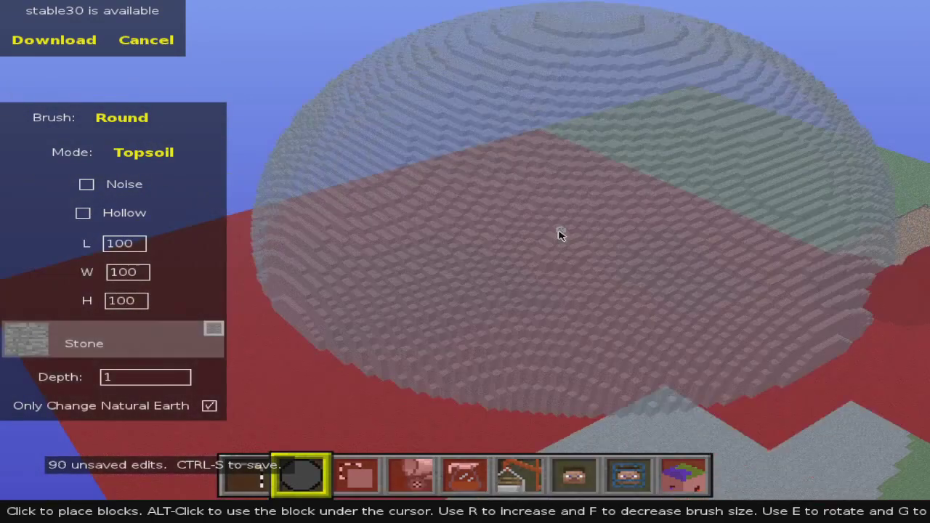
key("w")
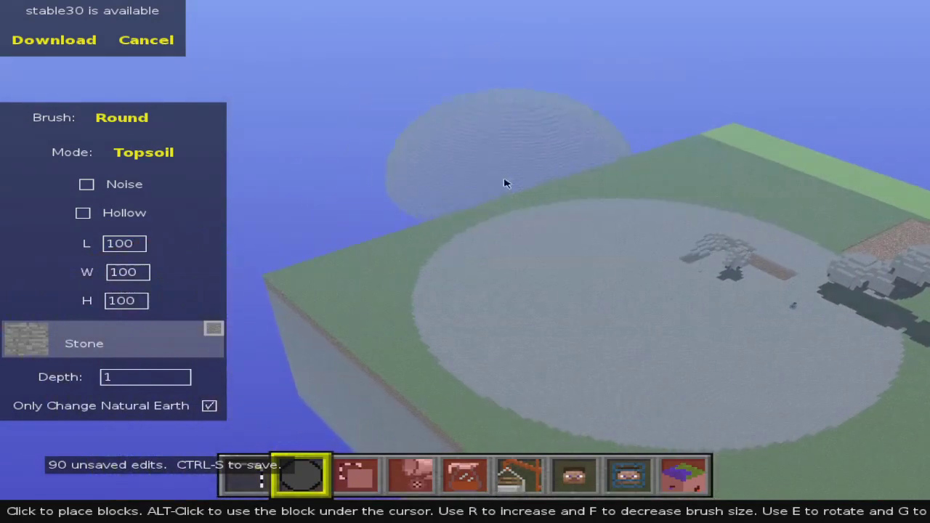
key("w")
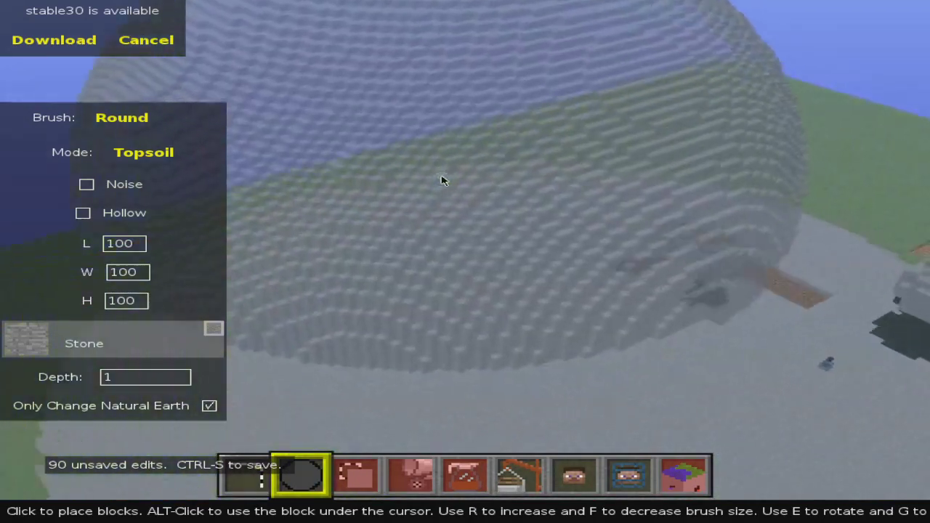
key("s")
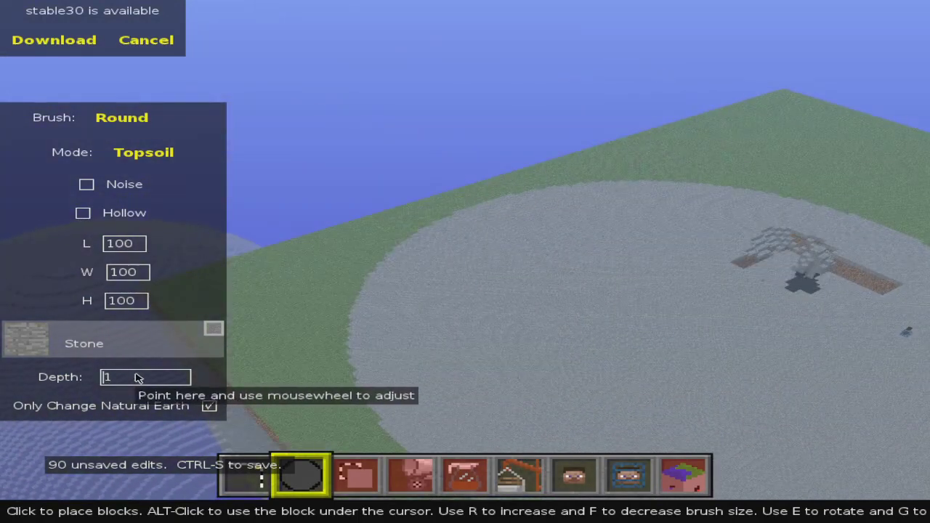
Step: Set brush depth to 10 and paint a ten-block-deep stone pass over the mound
type("0")
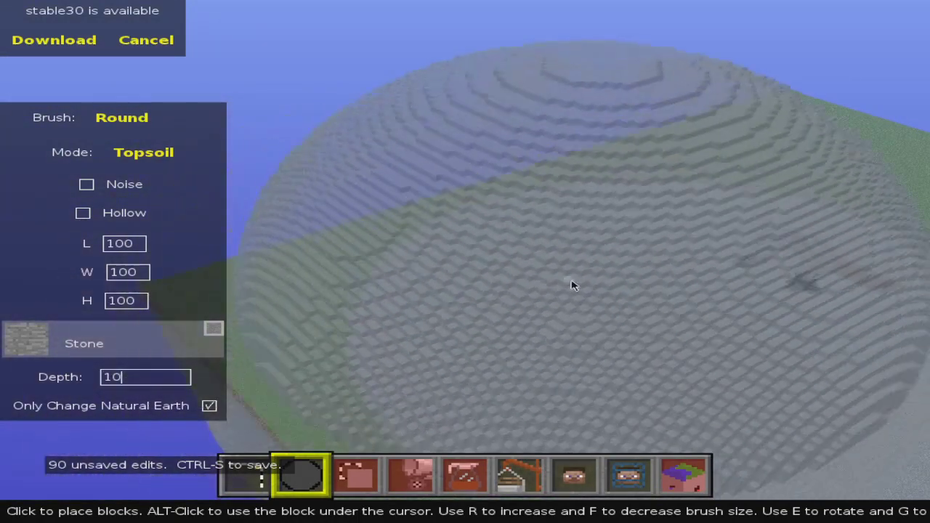
left_click(405, 251)
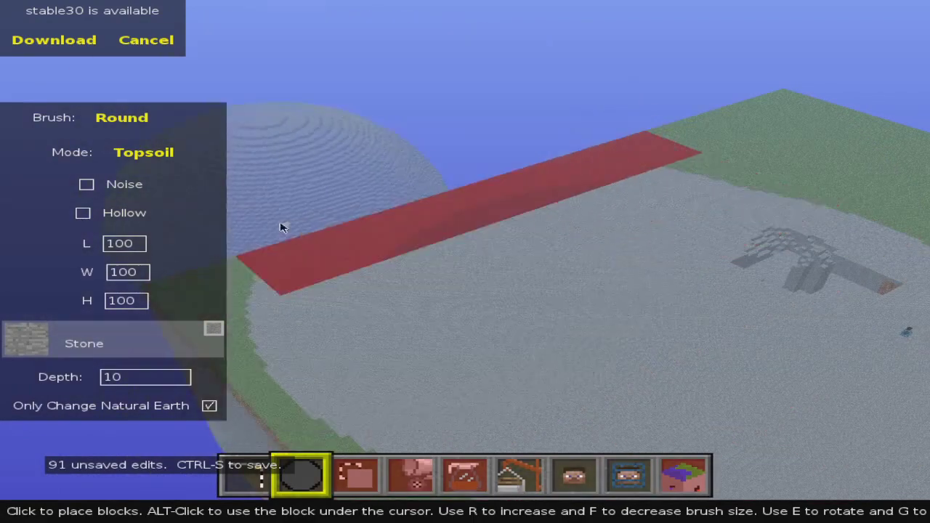
key("s")
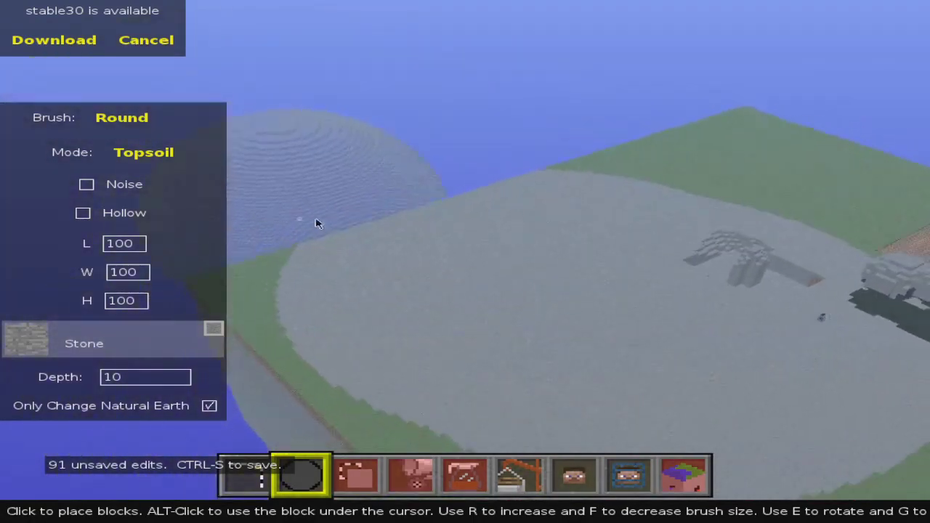
key("w")
key("w")
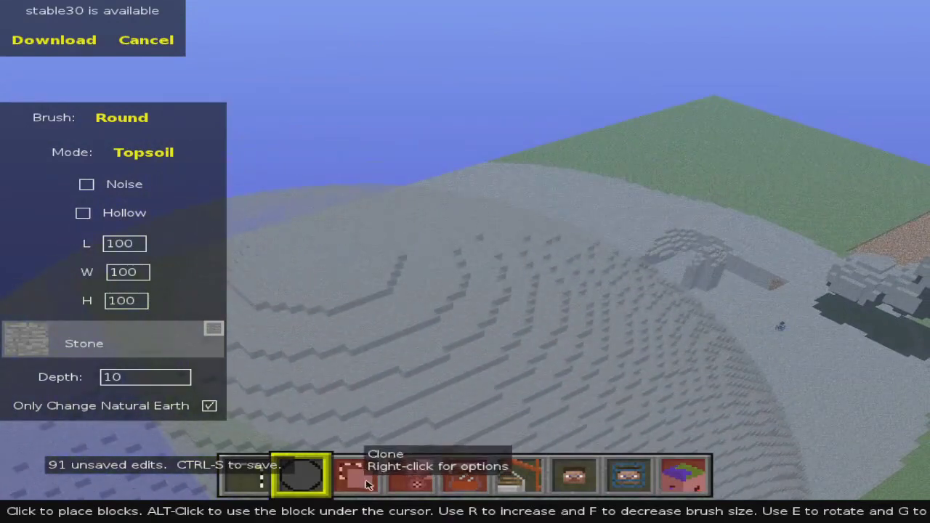
key("w")
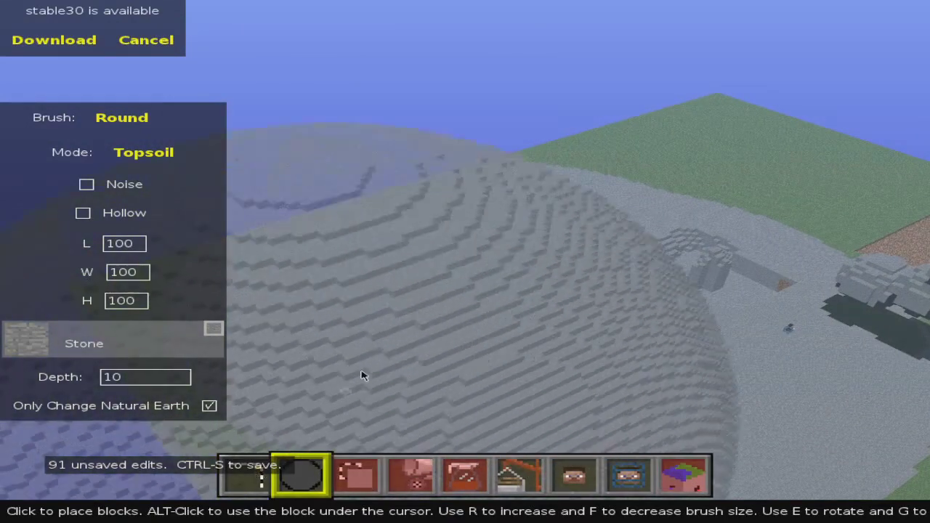
Step: Select a 47 by 34 by 54 block region over the stone disc
left_click(245, 475)
mouse_move(449, 239)
left_mouse_down()
mouse_move(541, 361)
mouse_move(443, 411)
left_mouse_up()
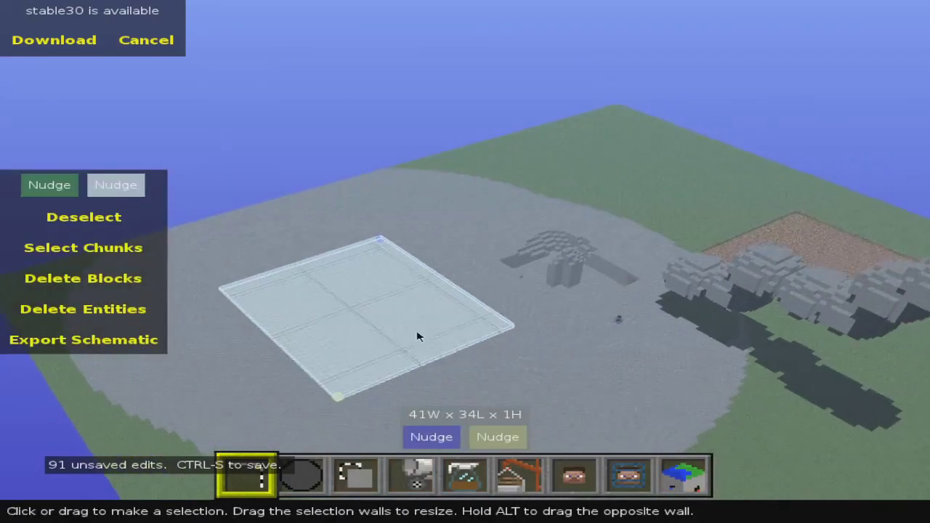
left_click_drag(425, 328, 411, 82)
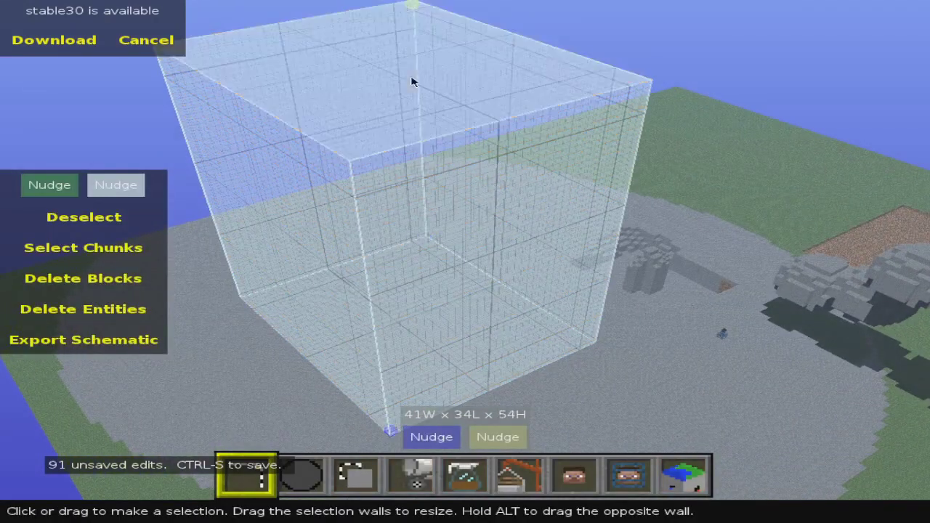
mouse_move(490, 316)
left_mouse_down()
mouse_move(587, 344)
mouse_move(566, 353)
left_mouse_up()
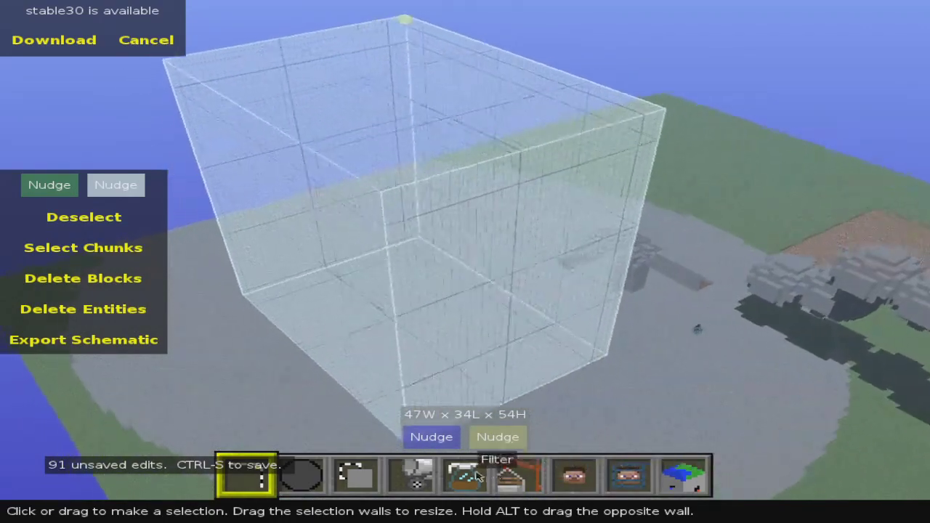
key("w")
Step: Open the Filter tool and browse the filter list, starting from Treegen
left_click(468, 479)
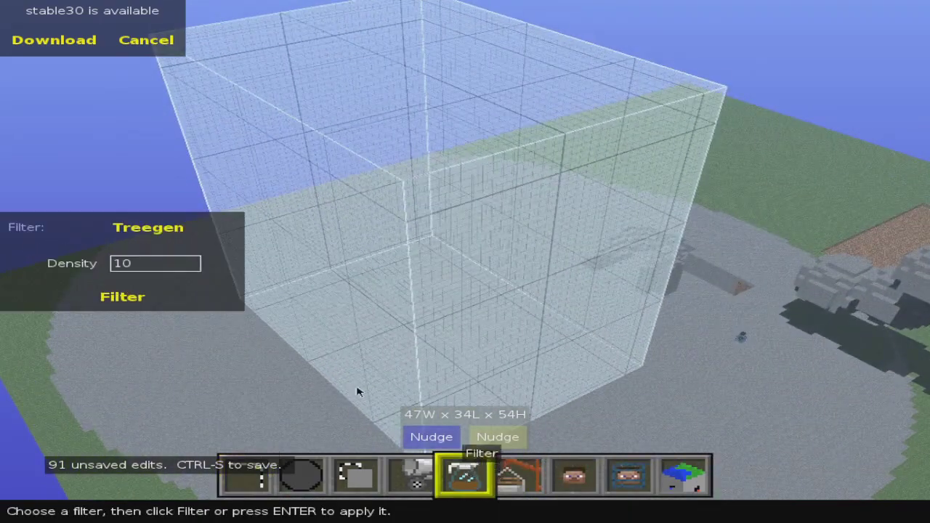
left_click(149, 234)
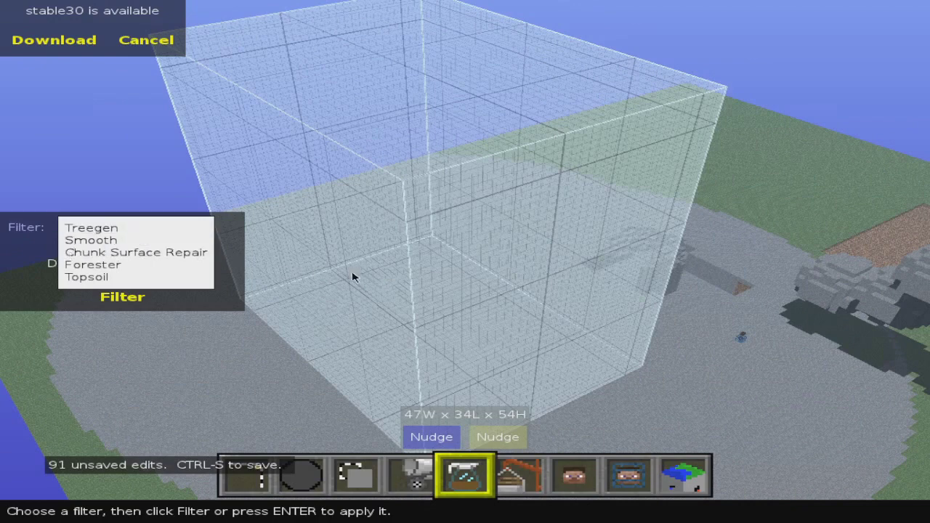
left_click(104, 231)
left_click(124, 230)
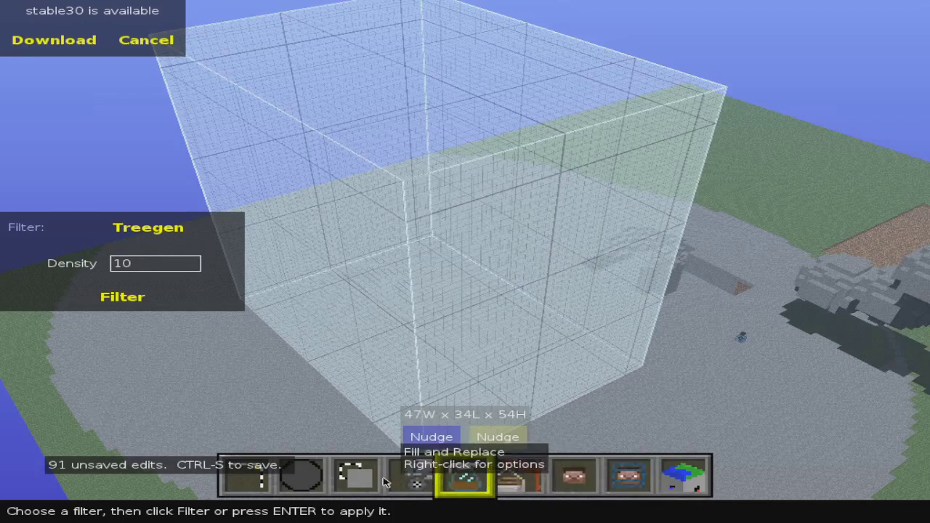
left_click(159, 229)
Step: Choose the Forester filter with Rainforest shape and roots kept on Yes
left_click(146, 264)
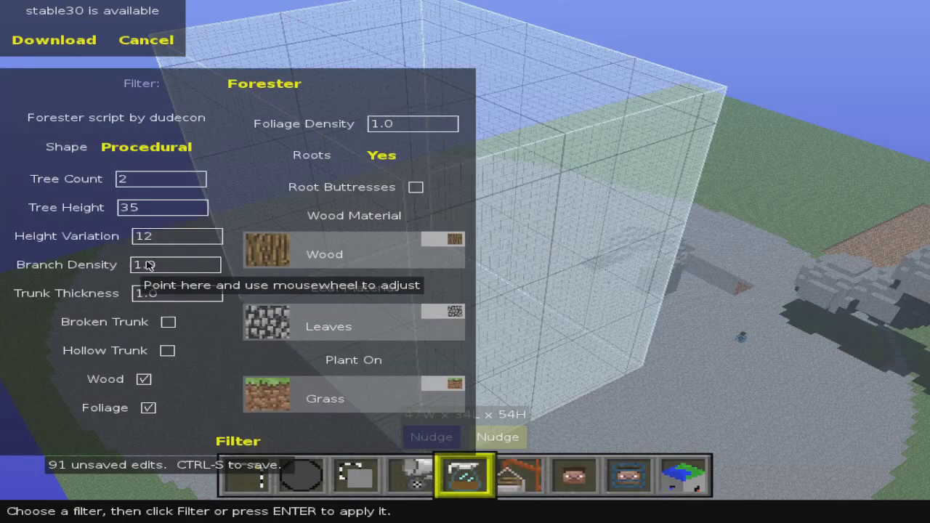
left_click(167, 148)
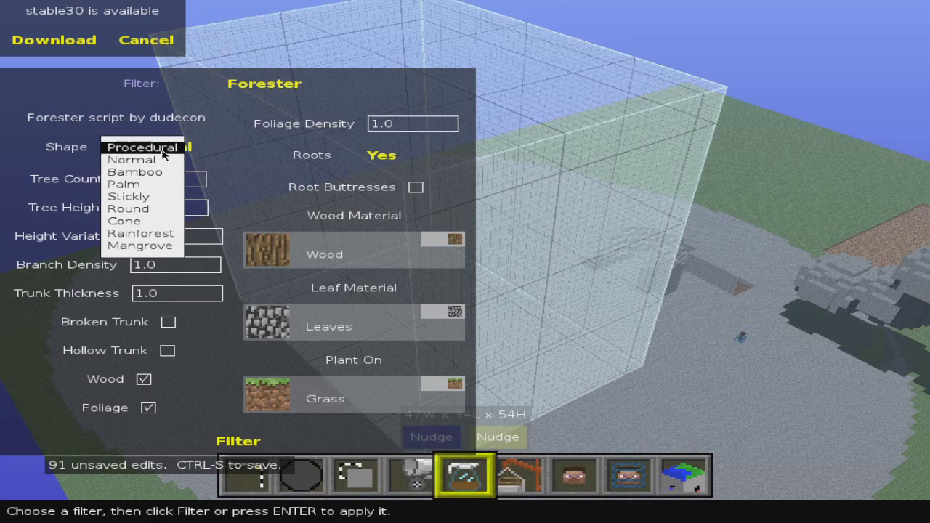
left_click(156, 233)
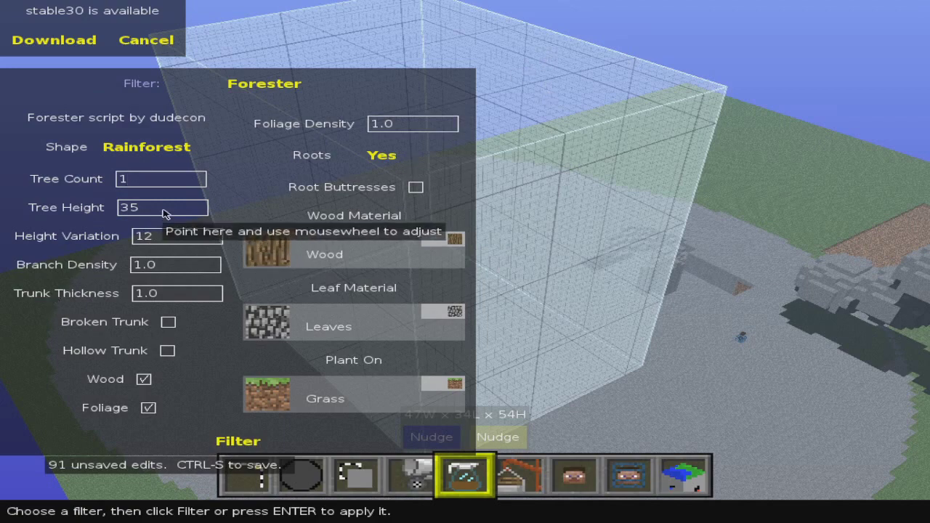
scroll(162, 240, "down", 2)
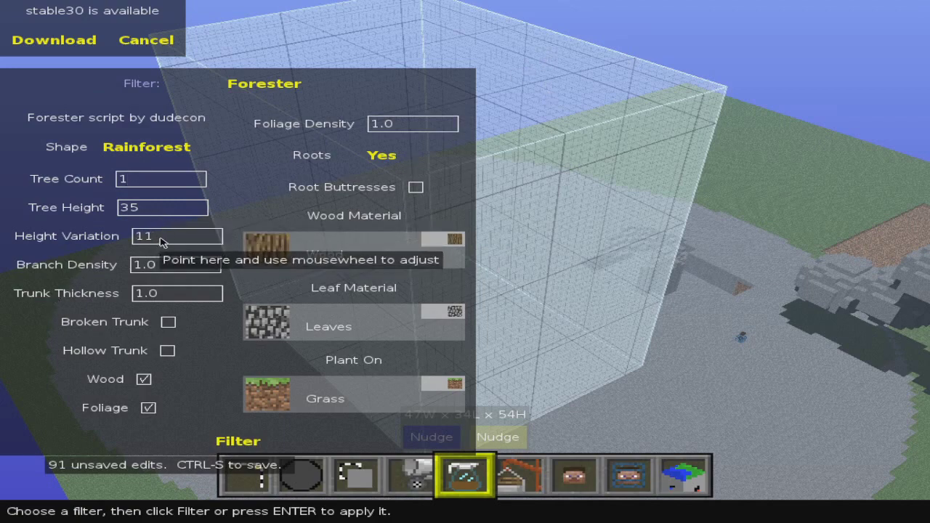
scroll(163, 242, "up", 1)
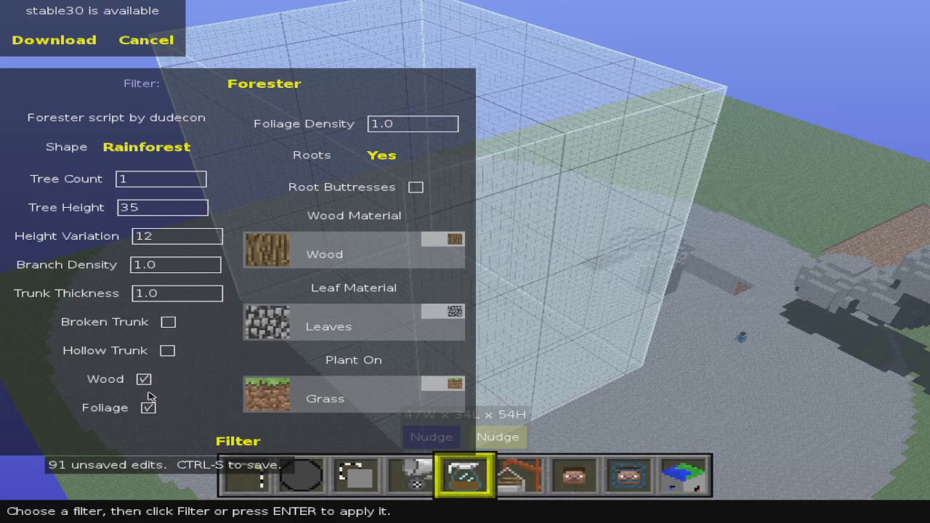
left_click(379, 158)
left_click(396, 160)
Step: Browse the trunk block list and close it, leaving the wood material unchanged
left_click(329, 264)
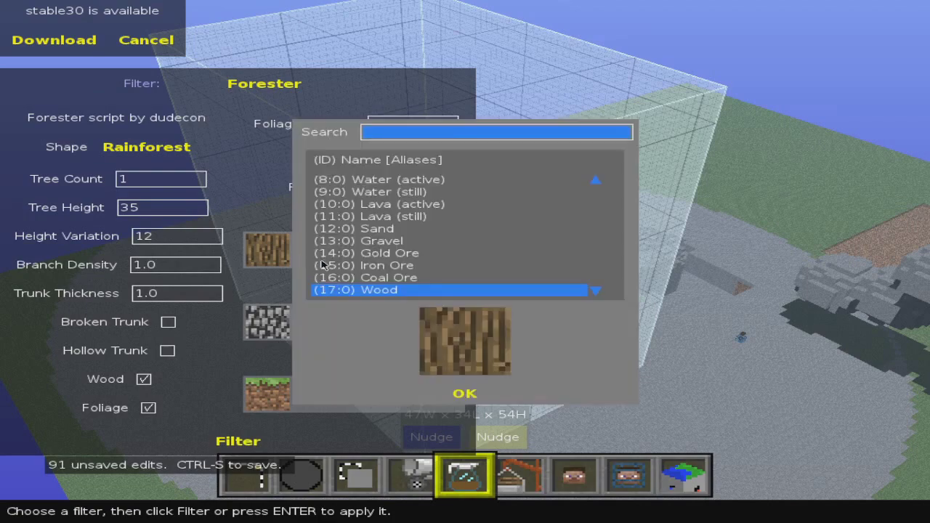
scroll(512, 264, "up", 3)
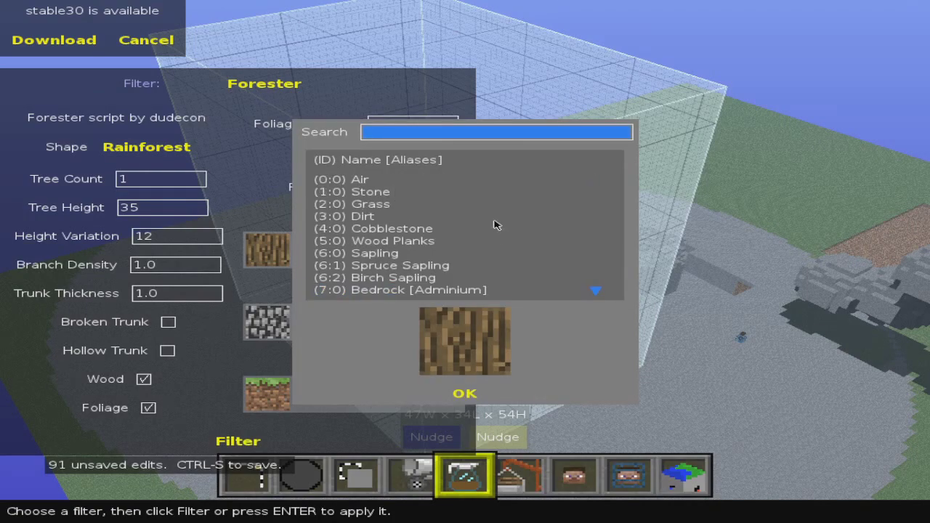
scroll(494, 225, "down", 5)
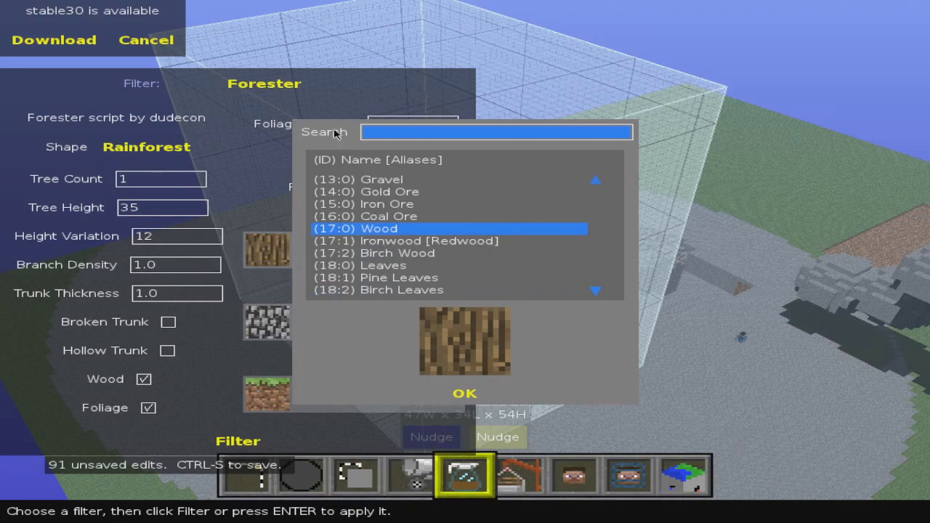
left_click(464, 393)
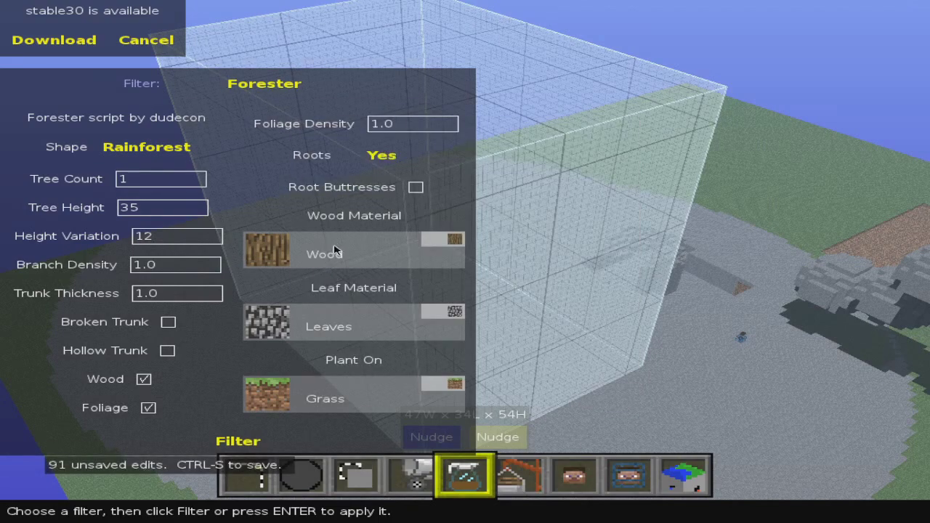
Step: Set Forester's wood material to still water
left_click(327, 254)
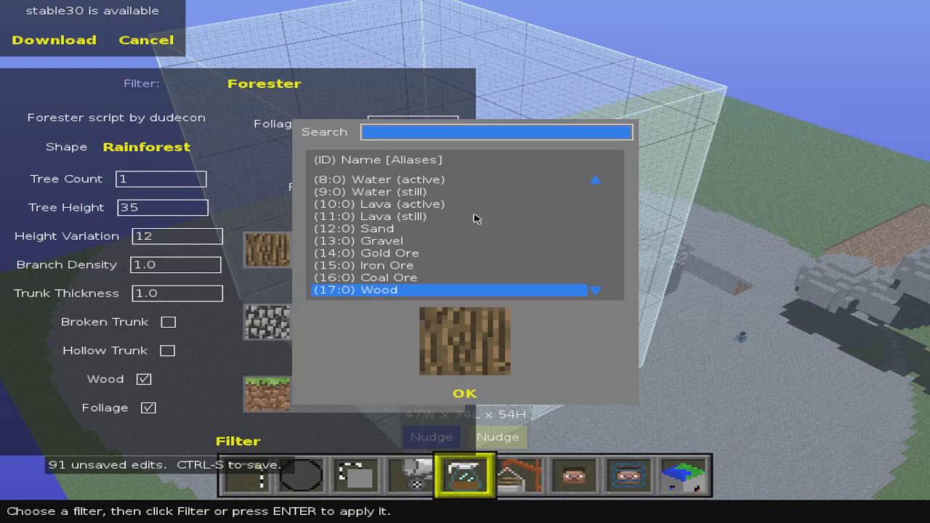
scroll(474, 219, "up", 3)
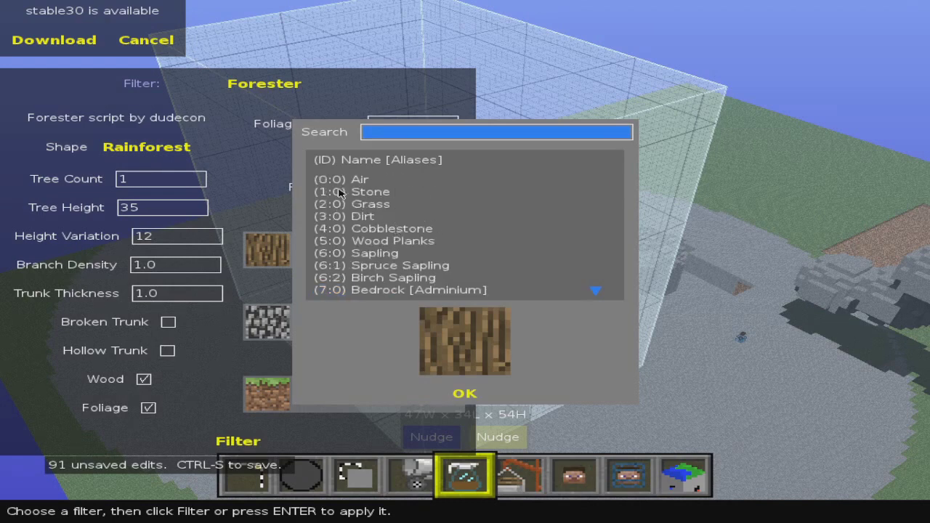
scroll(457, 222, "down", 2)
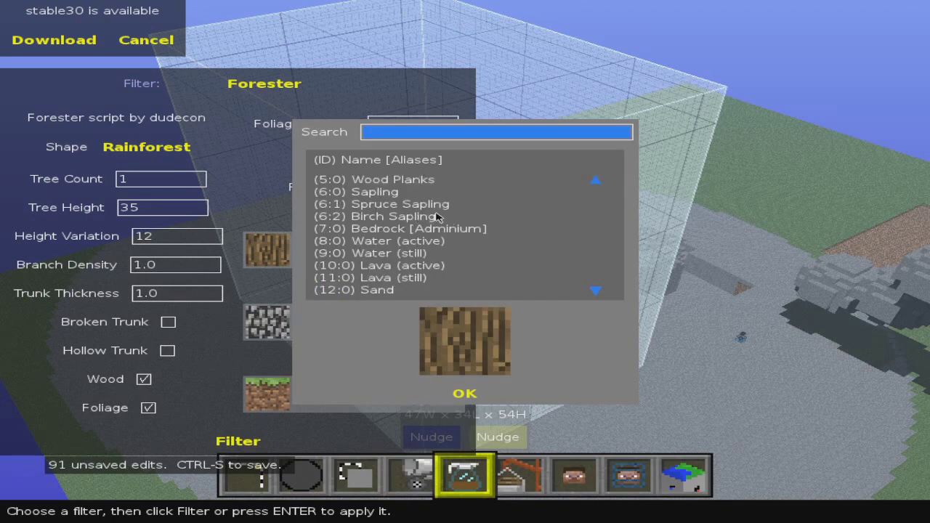
scroll(436, 216, "down", 4)
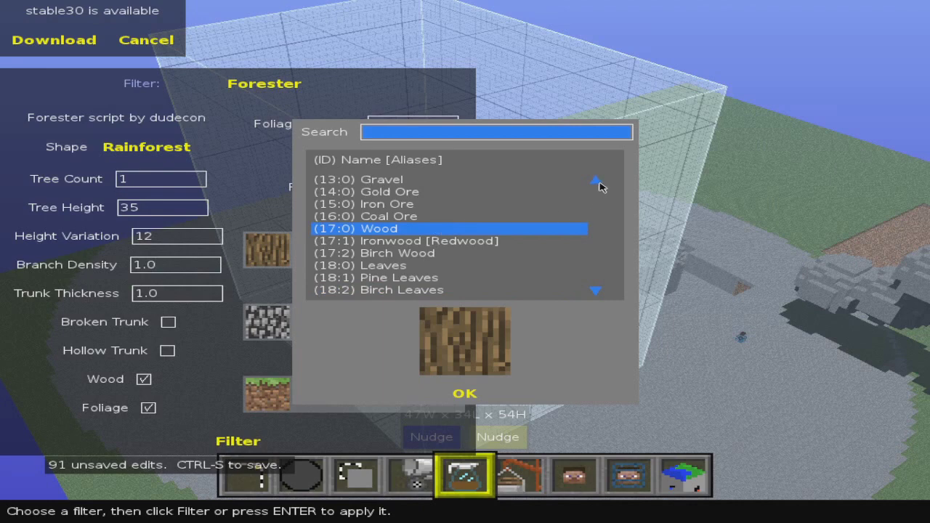
scroll(599, 184, "up", 4)
scroll(599, 185, "up", 2)
scroll(596, 291, "down", 3)
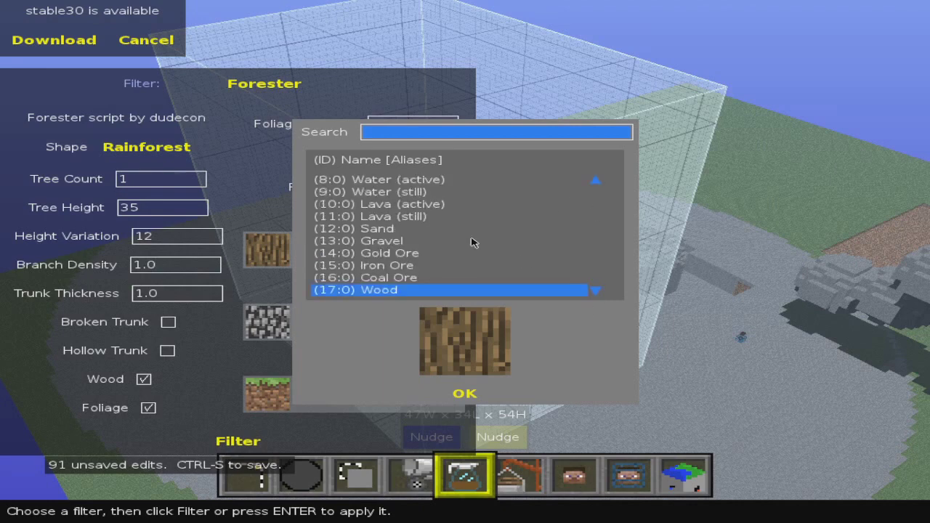
left_click(400, 191)
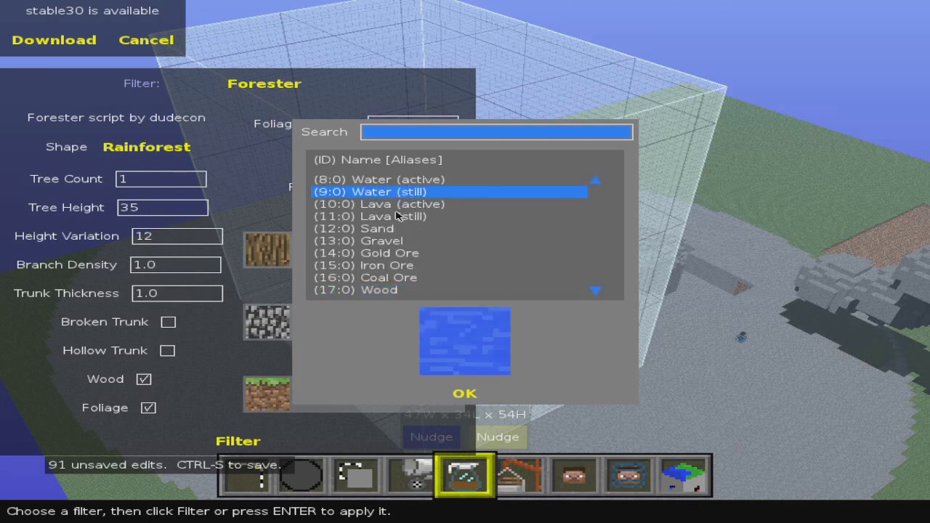
left_click(465, 395)
Step: Set the leaf material to sponge and the planting ground to stone
left_click(287, 327)
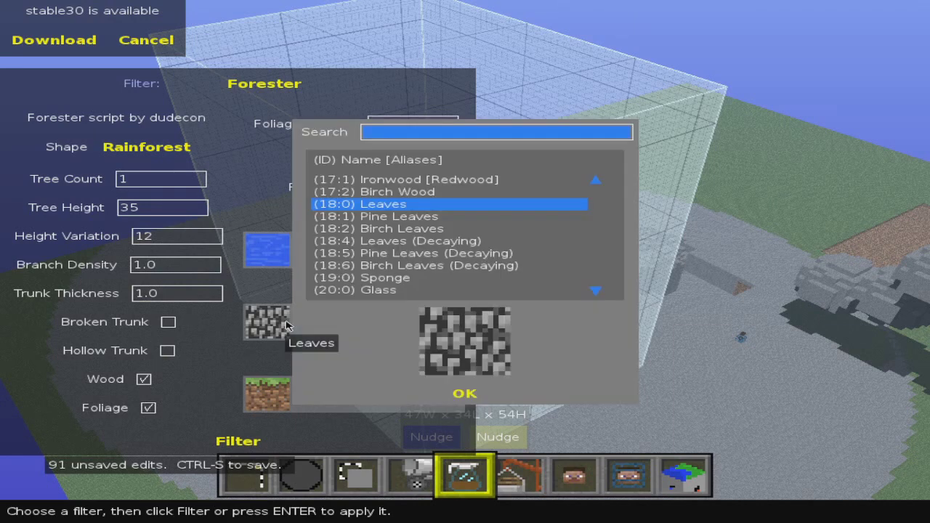
scroll(436, 232, "down", 2)
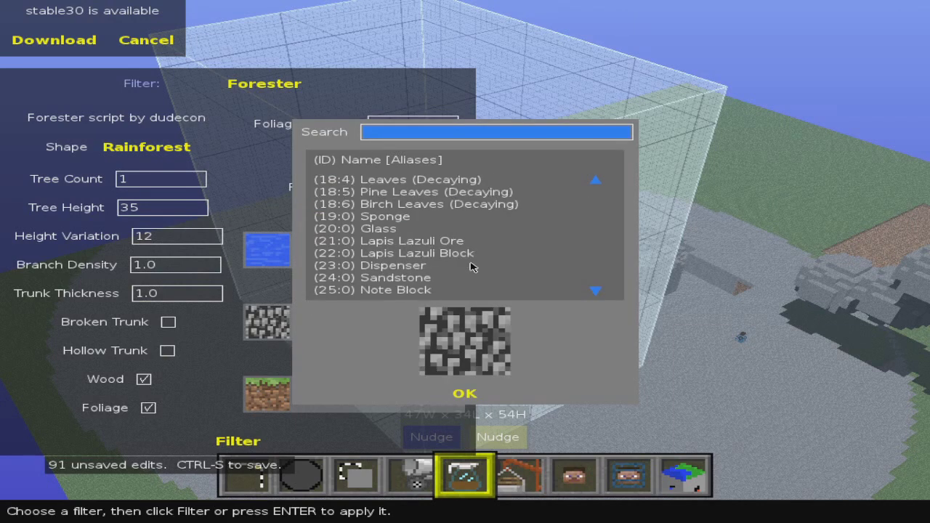
scroll(461, 261, "down", 4)
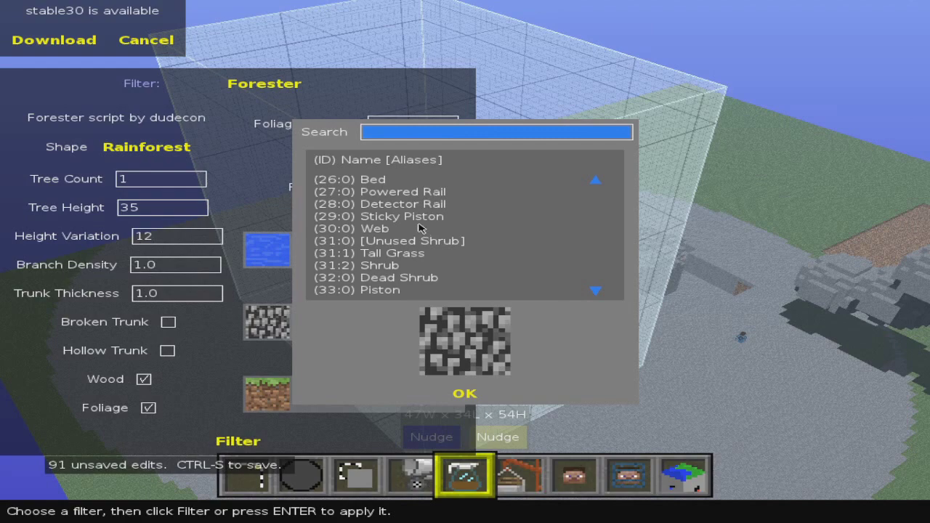
scroll(420, 229, "up", 5)
scroll(414, 223, "up", 3)
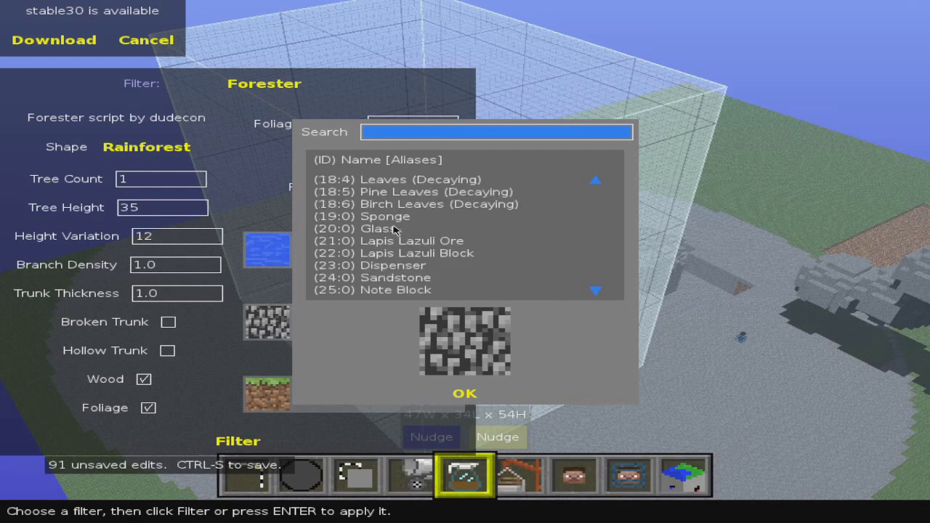
left_click(393, 220)
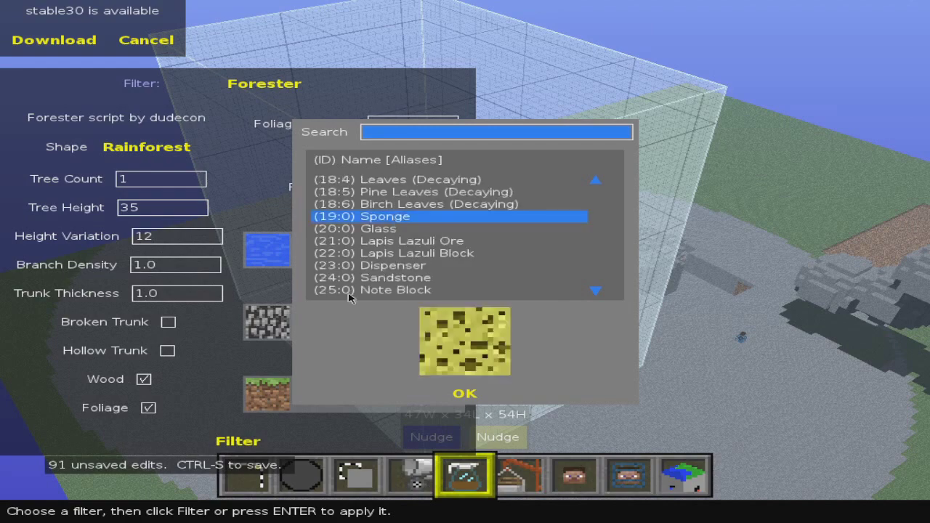
left_click(465, 395)
left_click(305, 402)
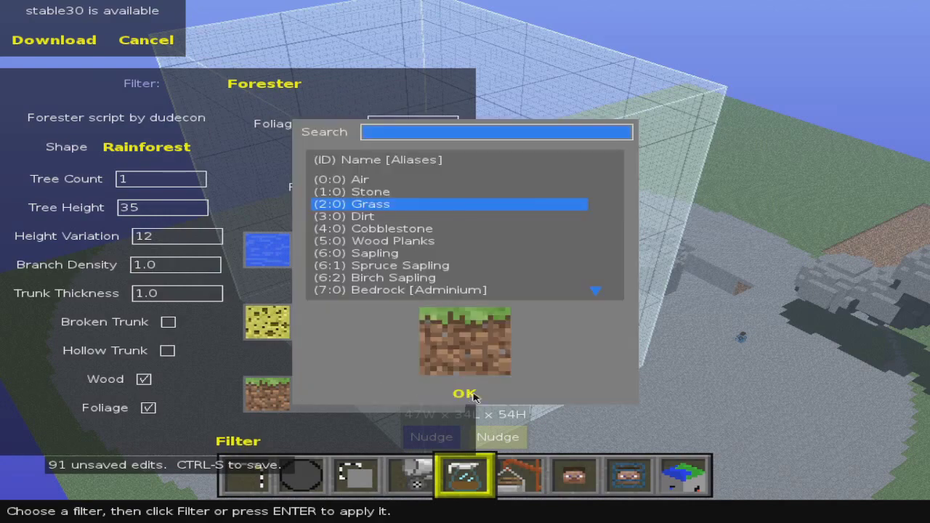
left_click(382, 196)
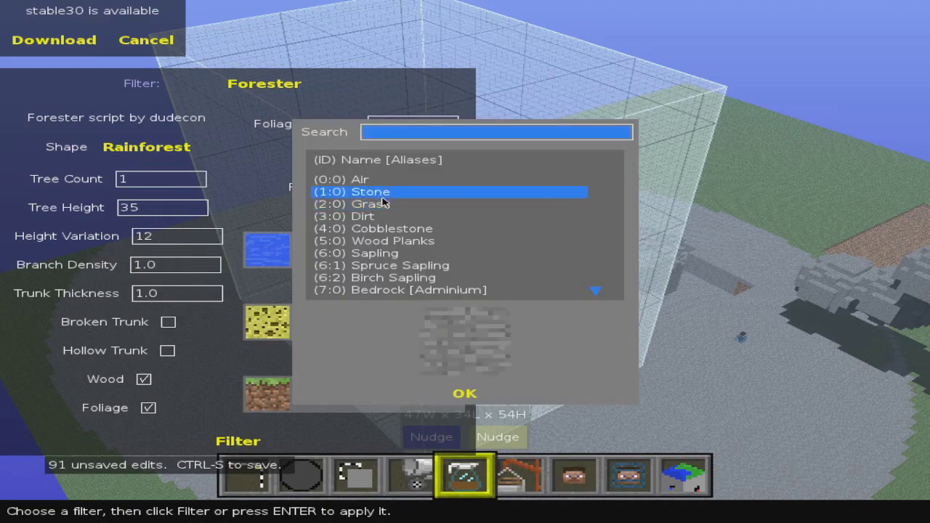
left_click(465, 396)
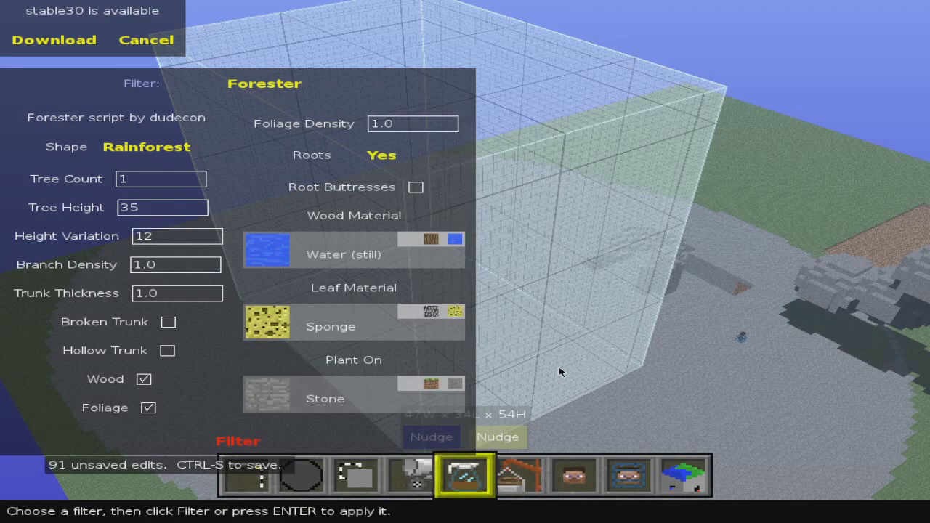
Step: Fly toward the new water-trunk, sponge-leaf tree, then back away to see the whole selection
key("w")
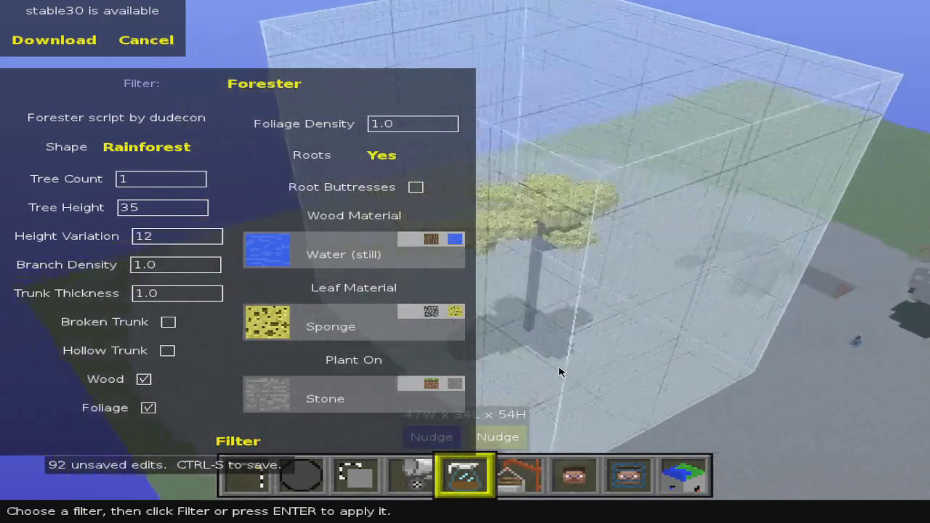
key("s")
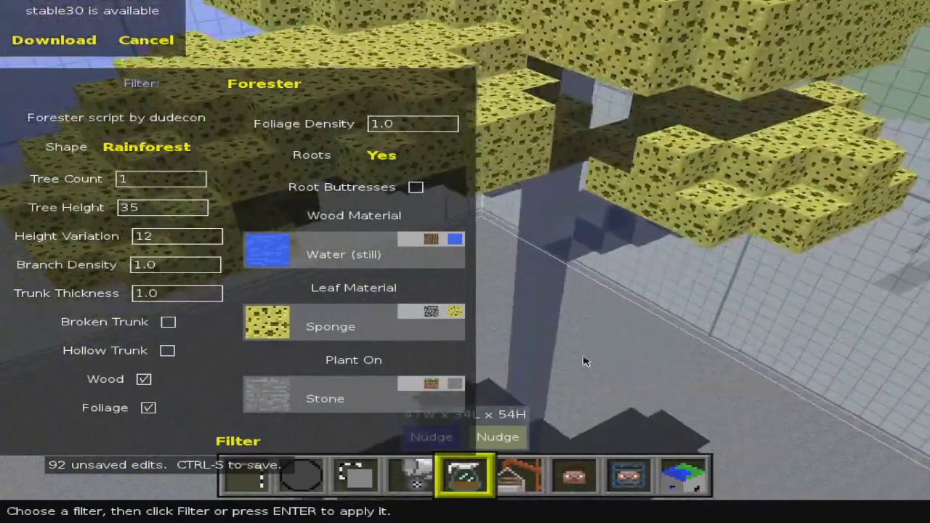
key("s")
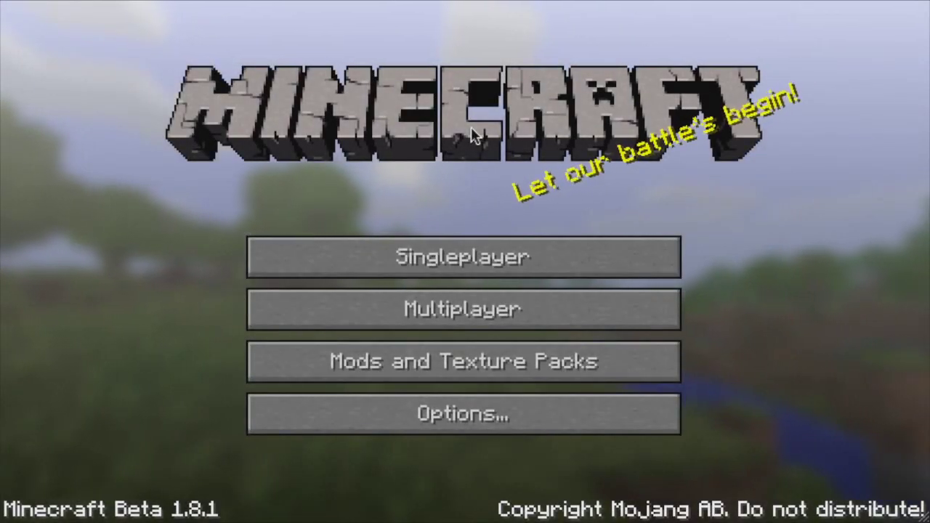
Step: From Singleplayer, pick the saved world 'tutorial' to play
left_click(490, 267)
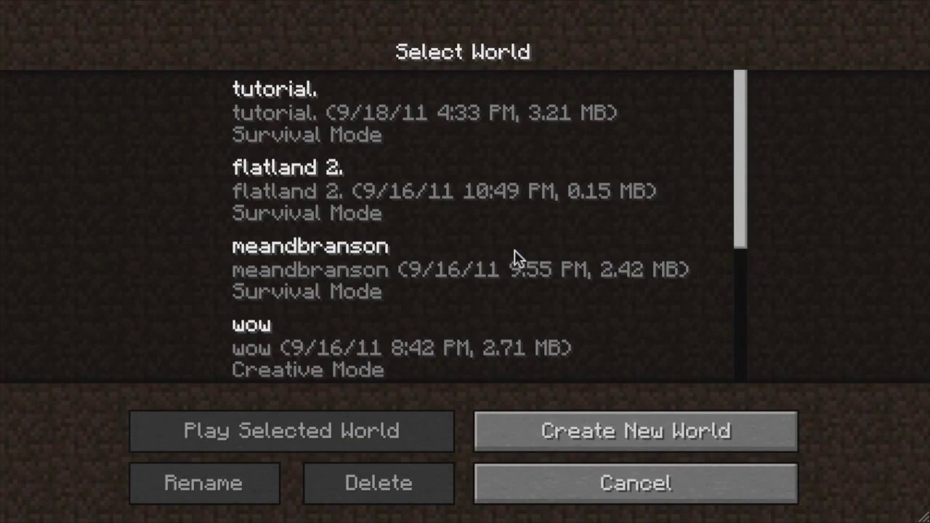
left_click(347, 118)
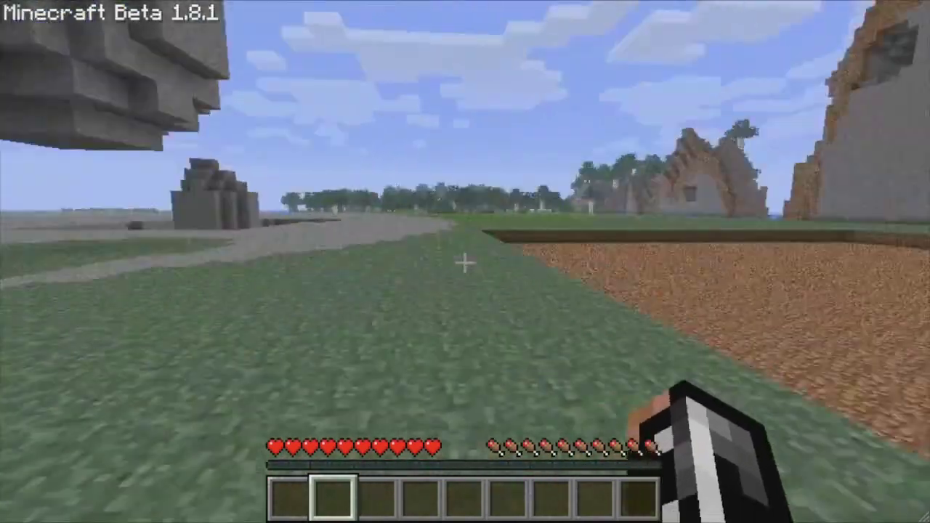
Step: Glance up at the stone overhang, then walk to the blue tree and stand beneath its canopy
key("1")
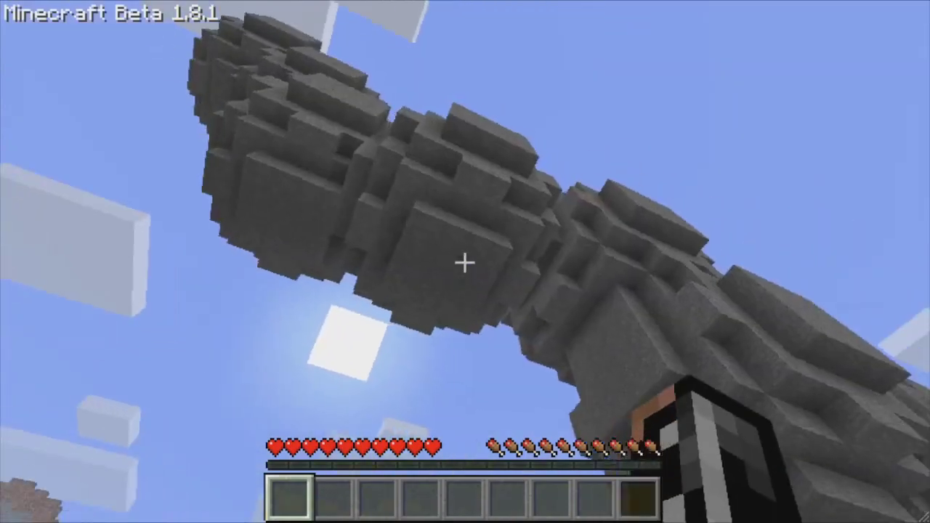
key("9")
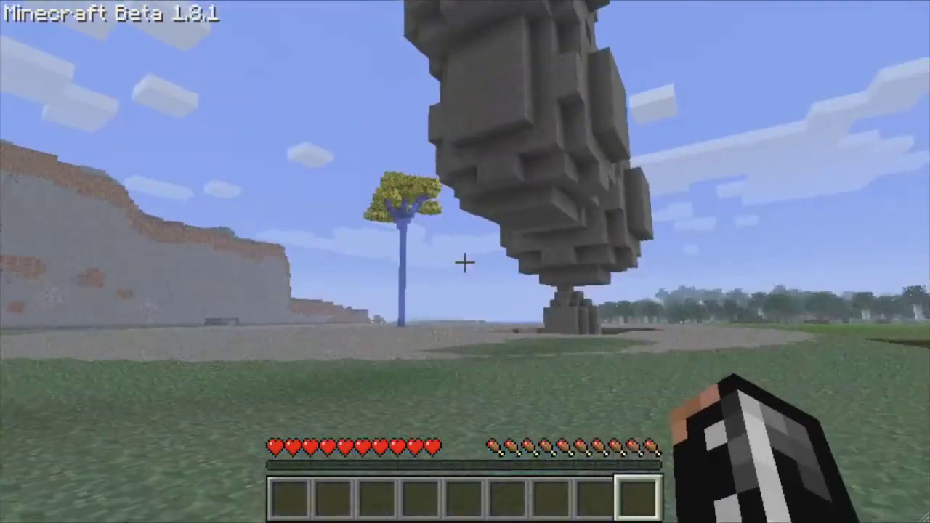
key("w")
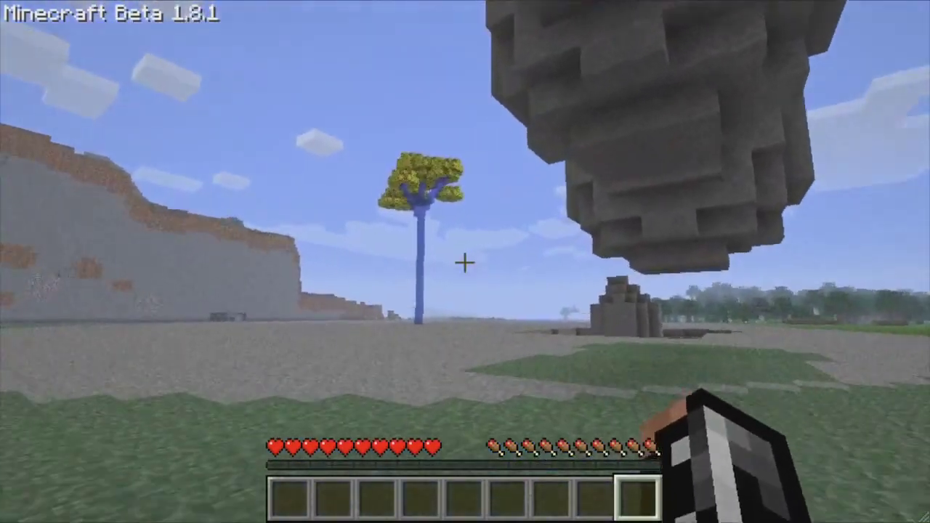
key("w")
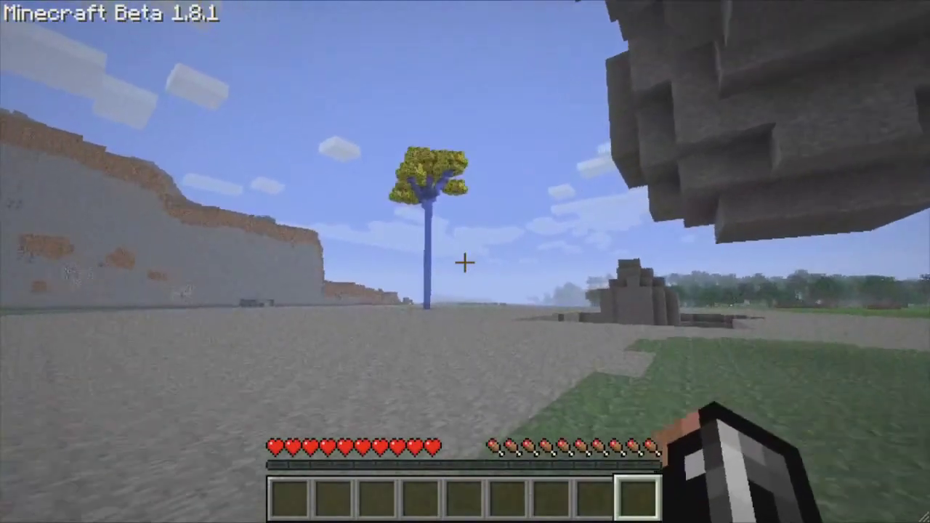
key("w")
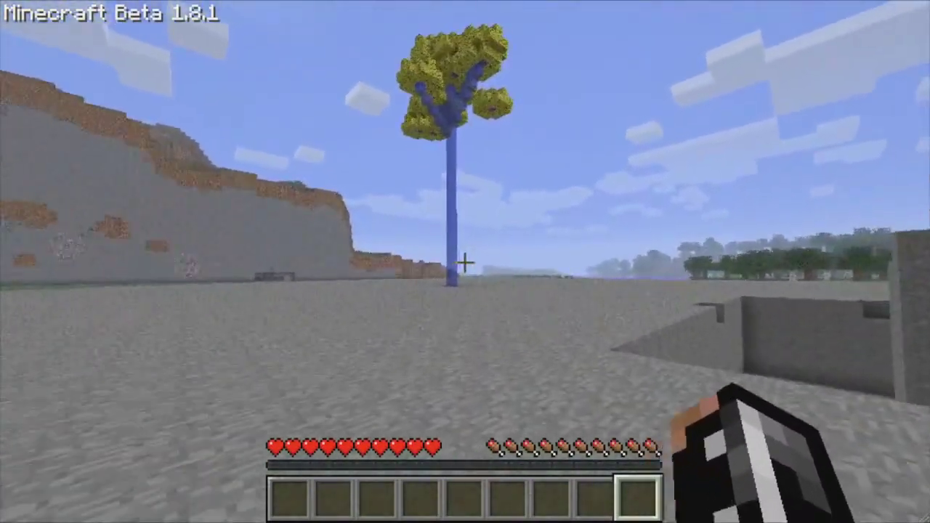
key("w")
key("w")
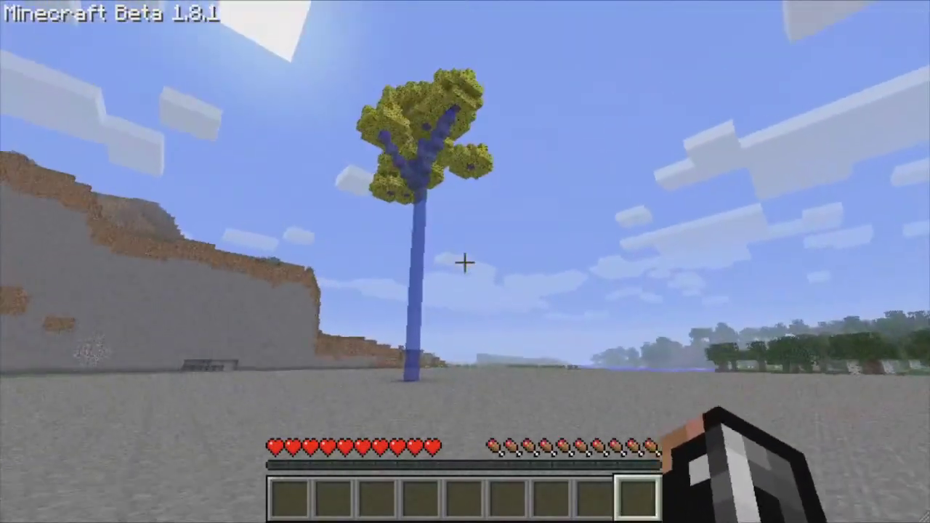
key("w")
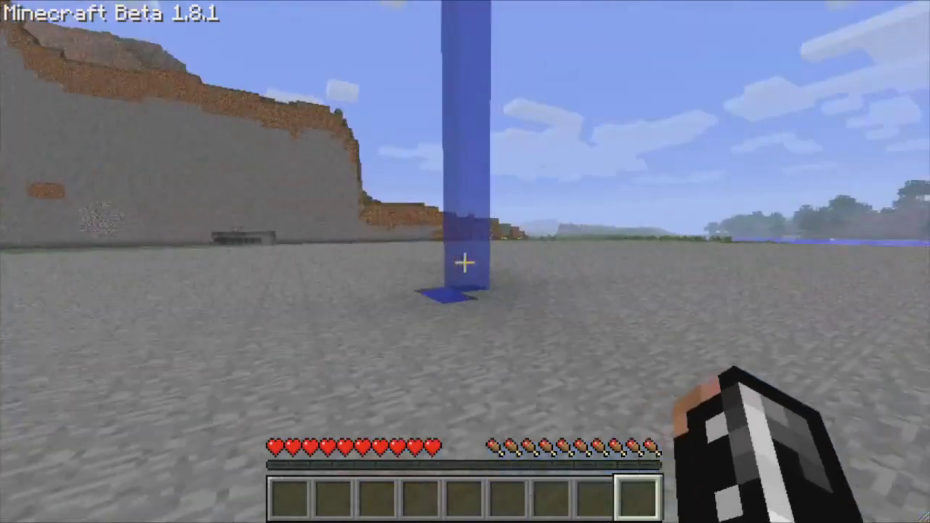
key("w")
key("w")
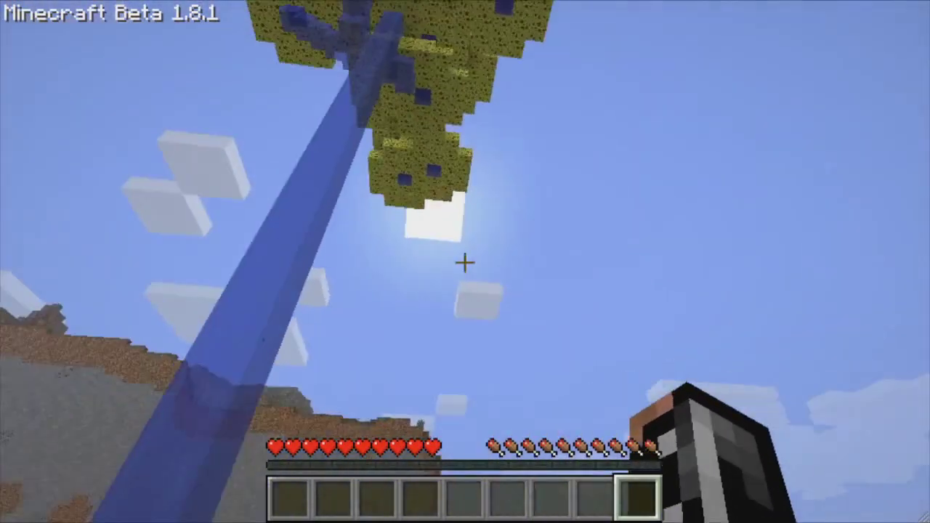
key("w")
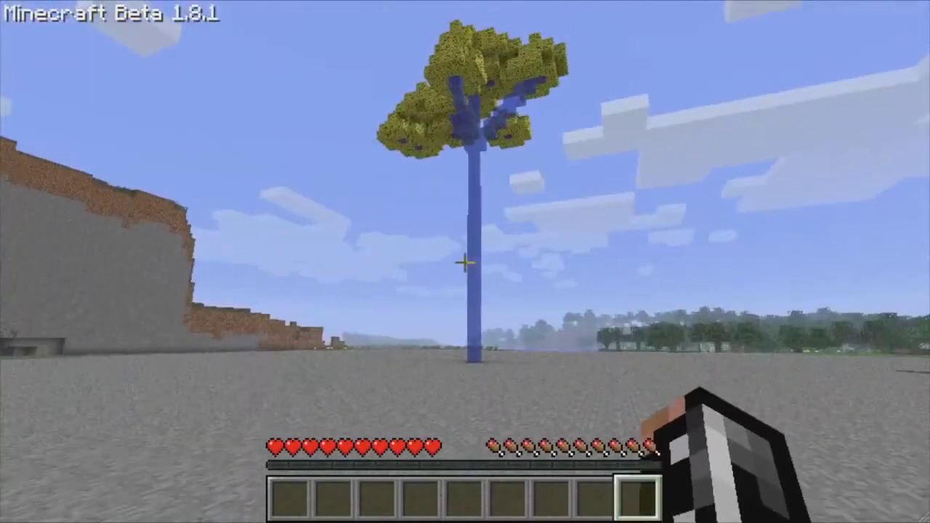
Step: Walk forward toward the tall water-trunk tree, keeping its sponge canopy in view
key("w")
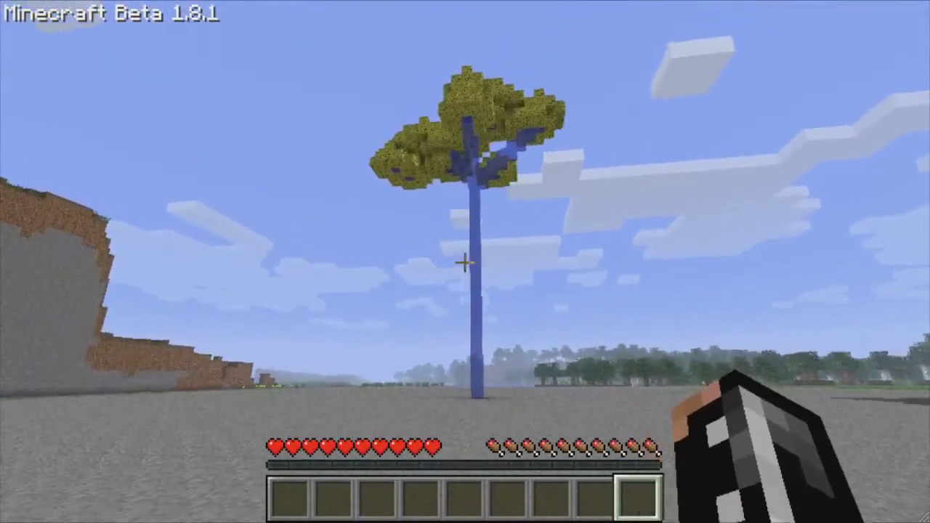
key("w")
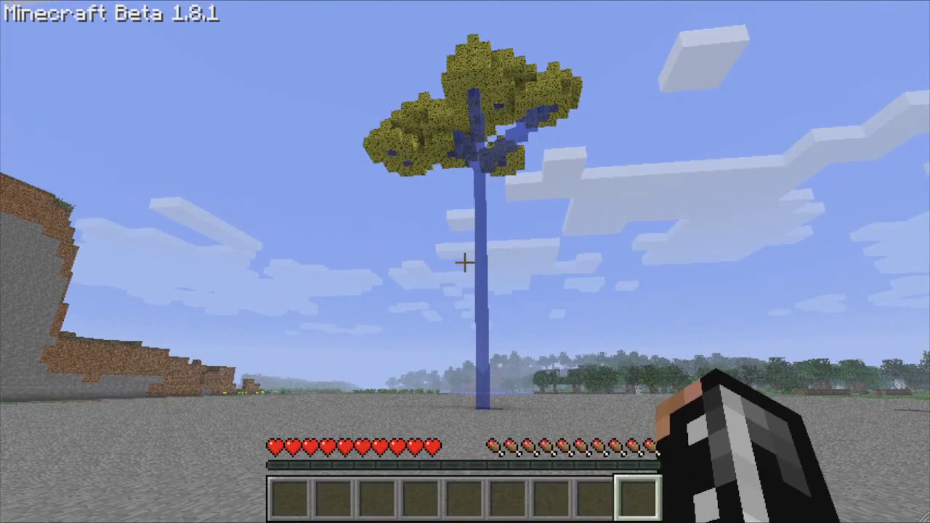